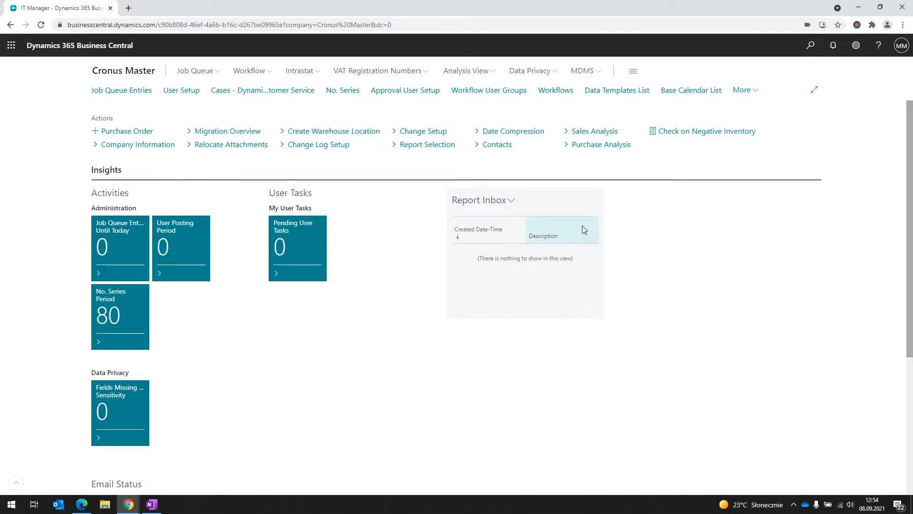
Open MDMS Setup from the MDMS menu on the Cronus Master Role Center
{"action": "left_click", "coordinate": [583, 71]}
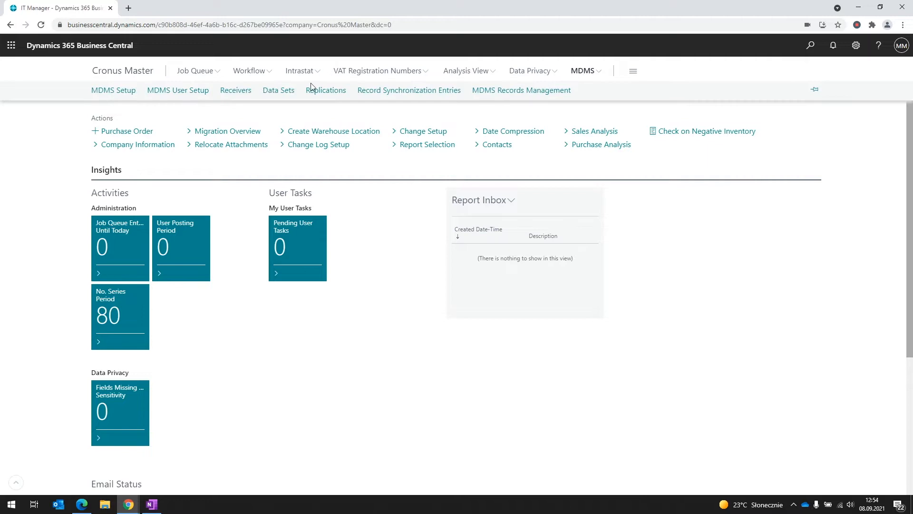
{"action": "left_click", "coordinate": [120, 92]}
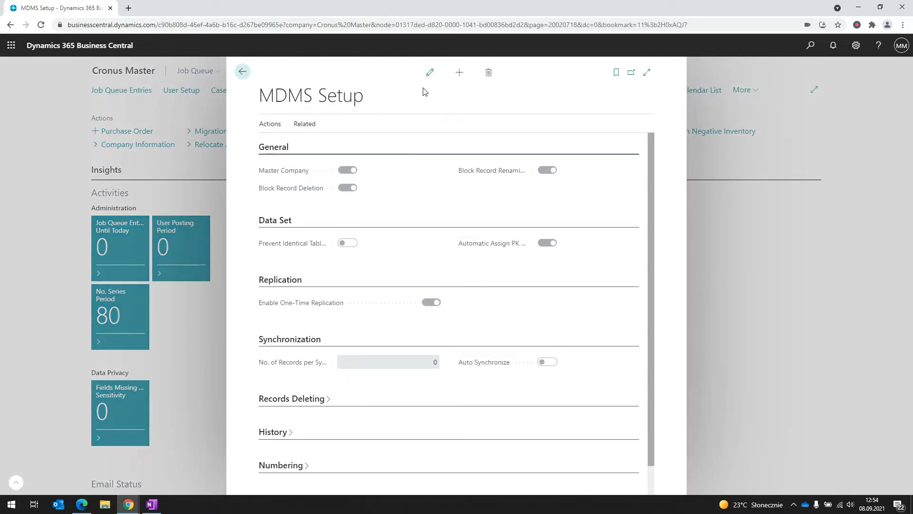
Put MDMS Setup in edit mode, review the Block Record Deletion and Renaming settings, and close it
{"action": "left_click", "coordinate": [429, 73]}
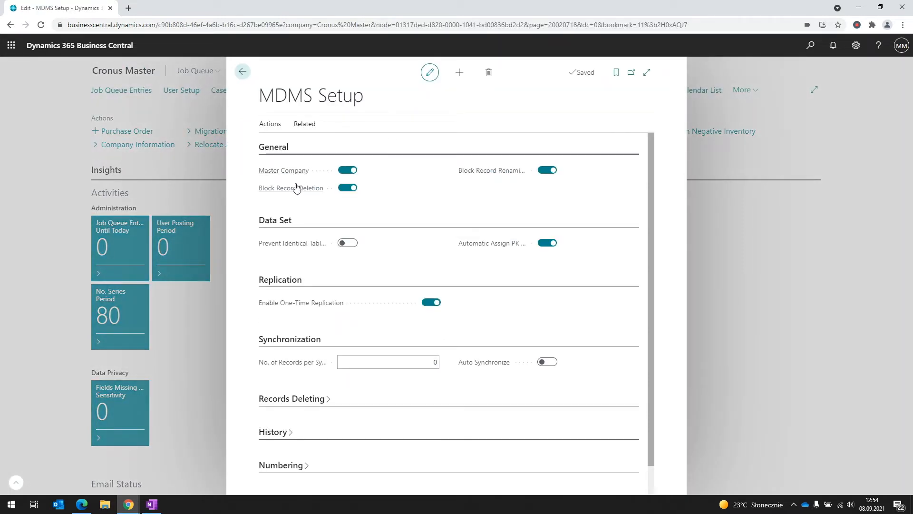
{"action": "mouse_move", "coordinate": [272, 193]}
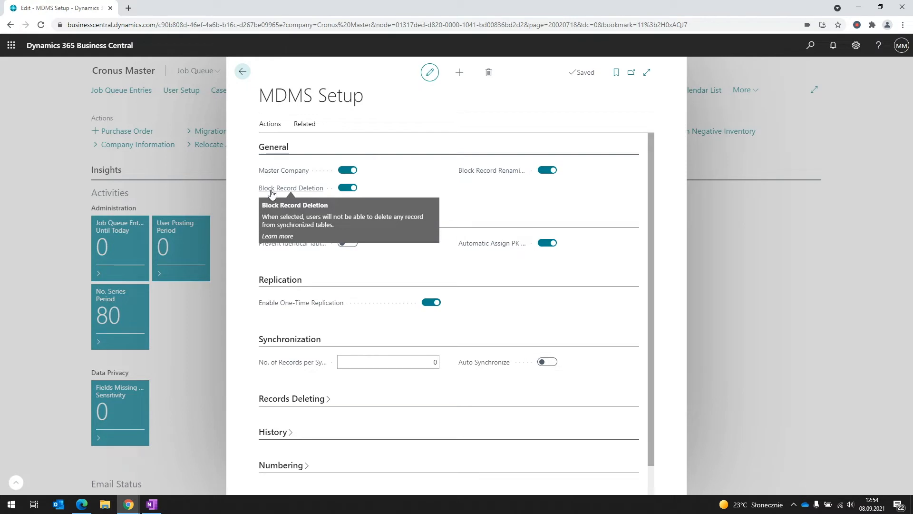
{"action": "mouse_move", "coordinate": [499, 173]}
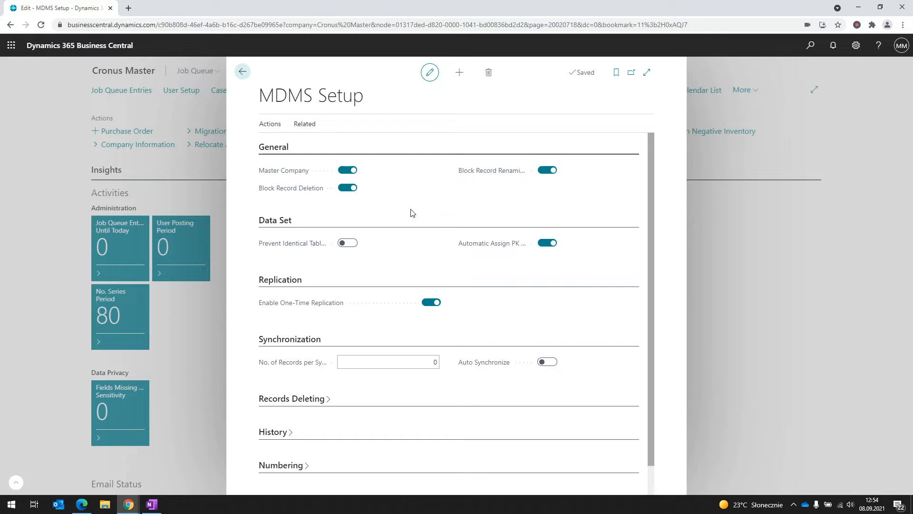
{"action": "left_click", "coordinate": [743, 249]}
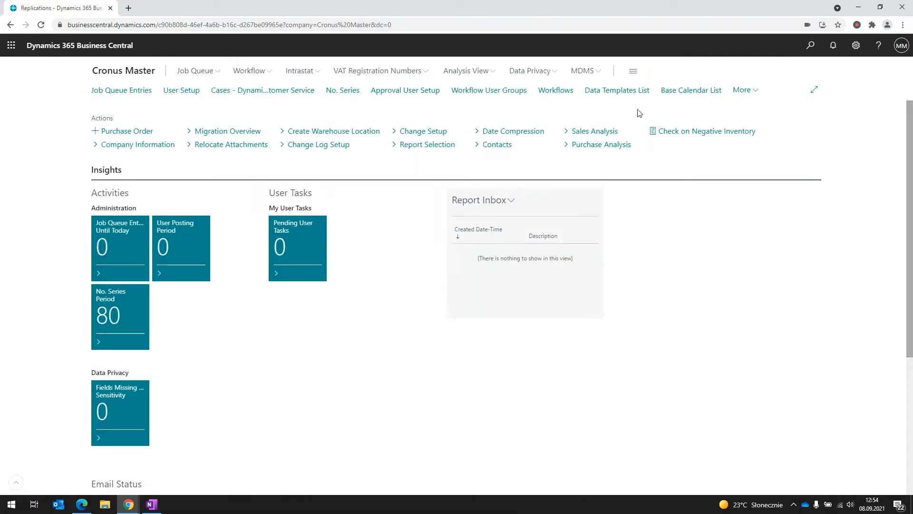
Open the REP009 Items > Cronus UK replication from the MDMS Replications list
{"action": "left_click", "coordinate": [591, 75]}
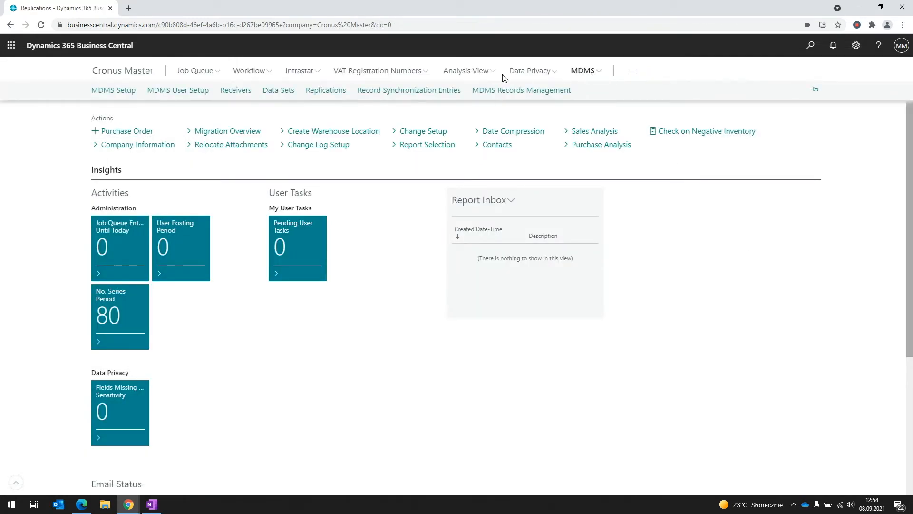
{"action": "left_click", "coordinate": [331, 94]}
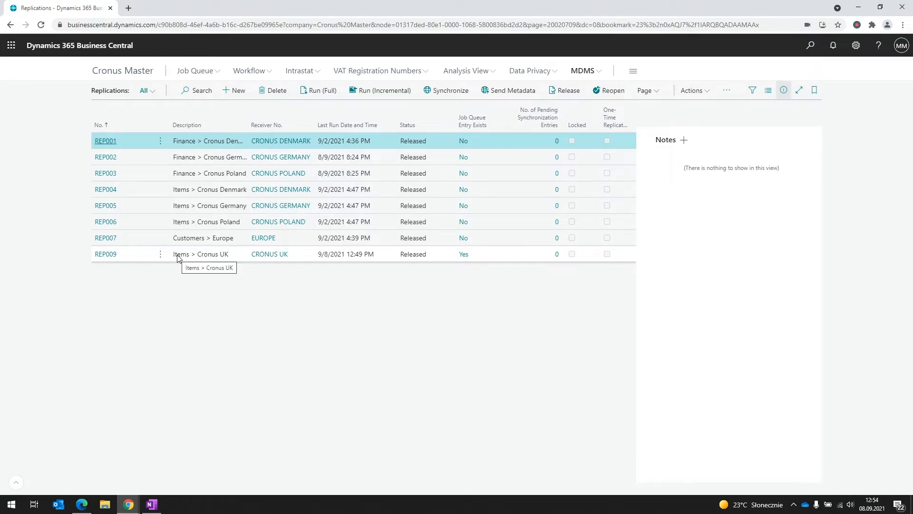
{"action": "left_click", "coordinate": [106, 255]}
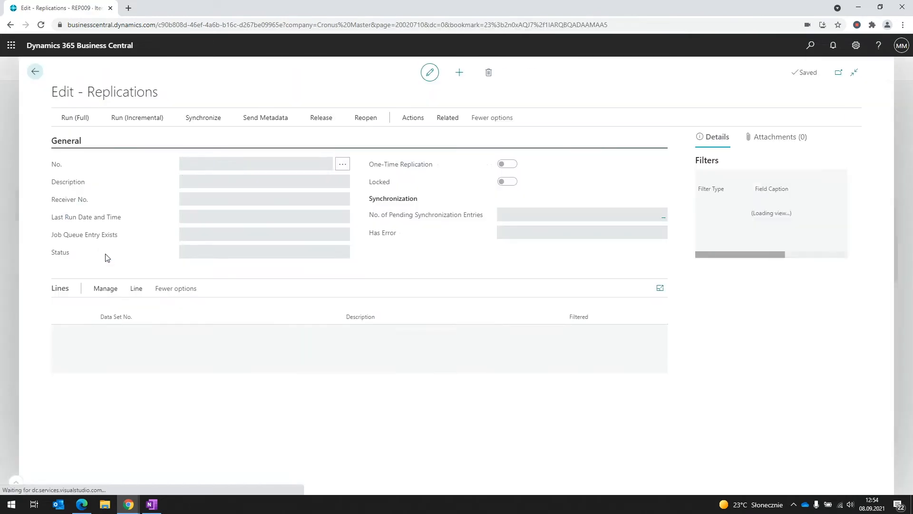
View the ITEMS_NEW data set from the line's Data Set No. full list, then close it
{"action": "left_click", "coordinate": [188, 333]}
{"action": "left_click", "coordinate": [279, 335]}
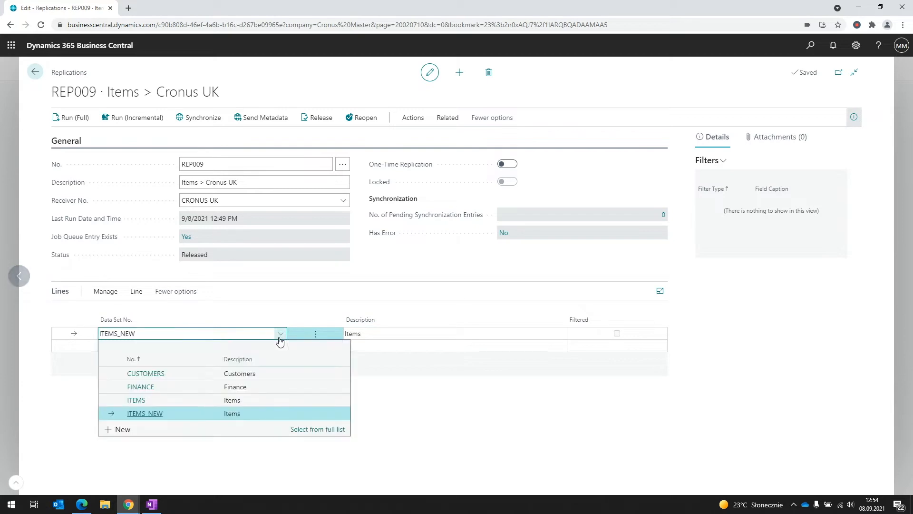
{"action": "left_click", "coordinate": [310, 430]}
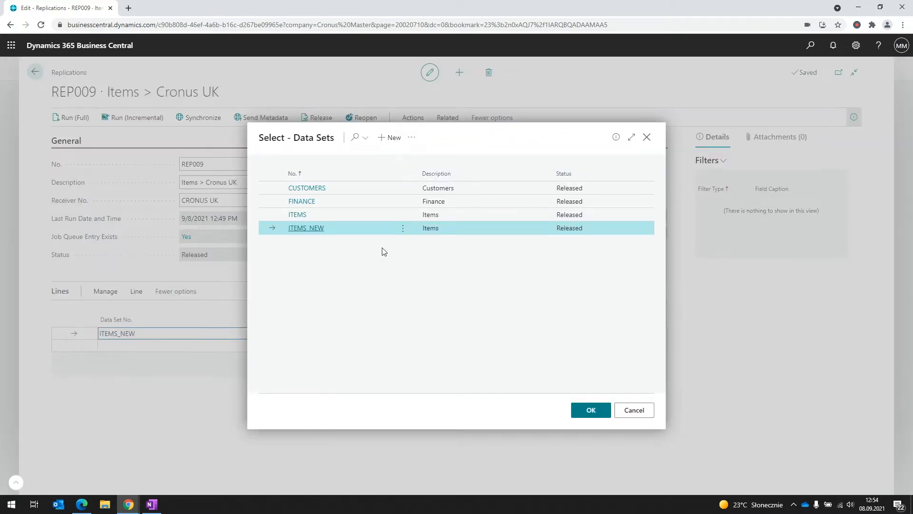
{"action": "left_click", "coordinate": [403, 229]}
{"action": "left_click", "coordinate": [400, 244]}
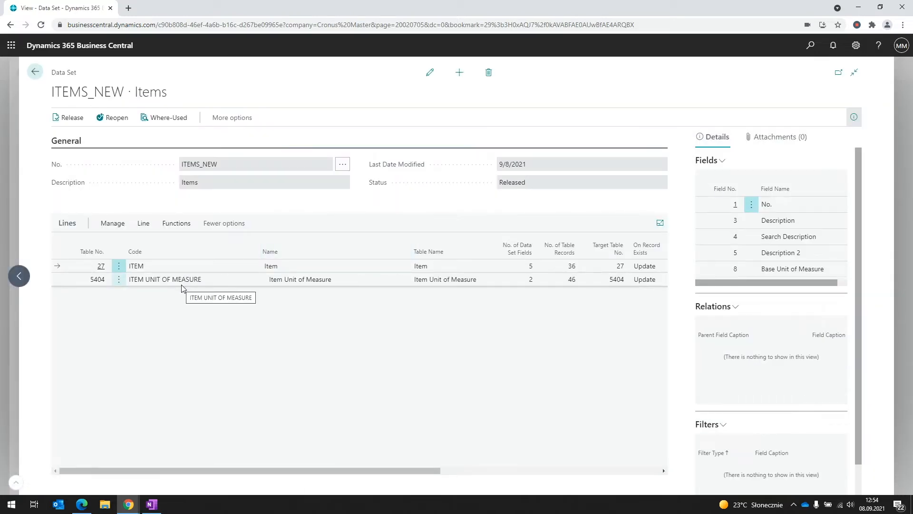
{"action": "key", "text": "Escape"}
{"action": "key", "text": "Escape"}
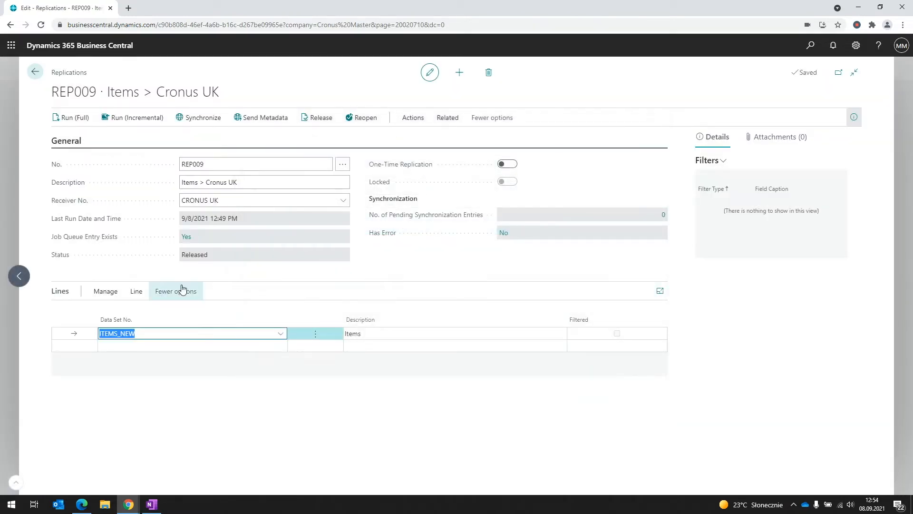
{"action": "key", "text": "Escape"}
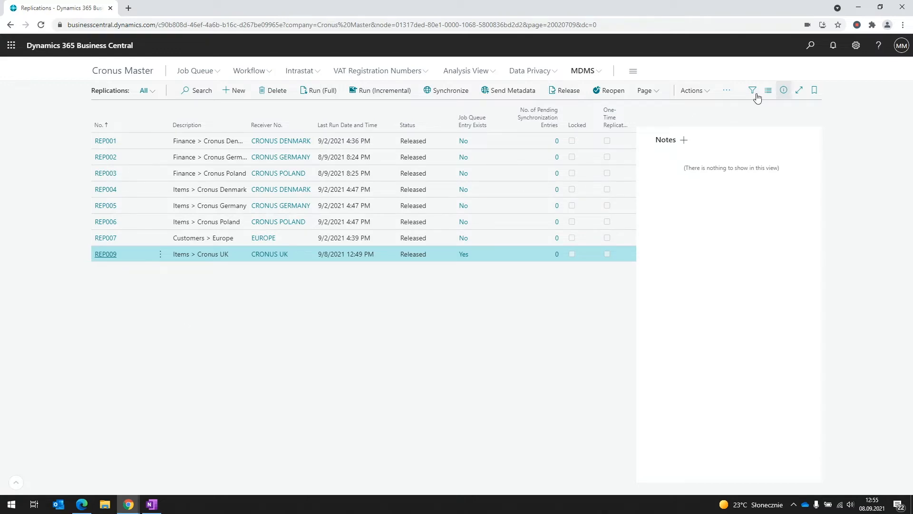
{"action": "left_click", "coordinate": [810, 46]}
{"action": "type", "text": "items"}
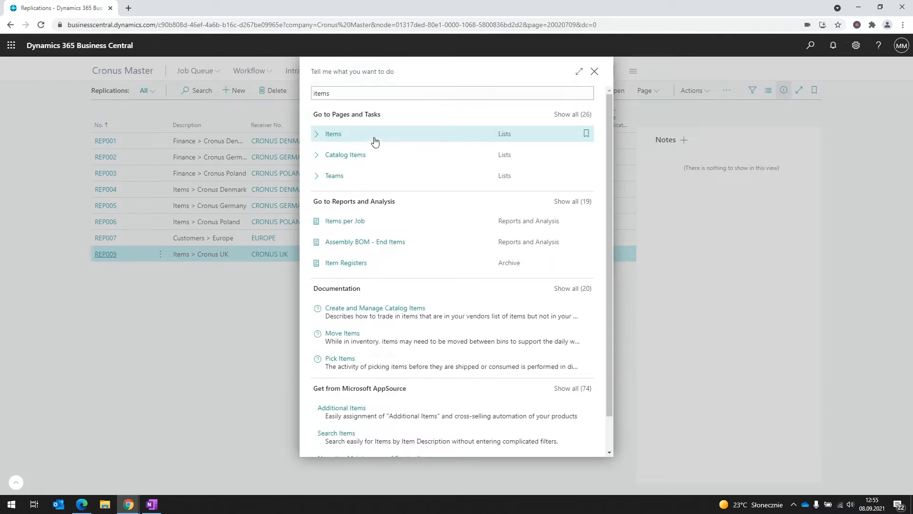
{"action": "left_click", "coordinate": [374, 138]}
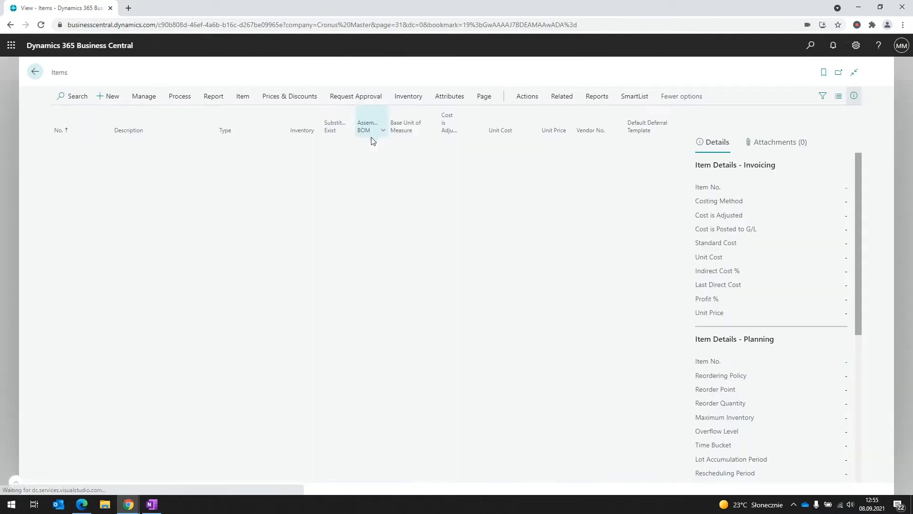
{"action": "left_click", "coordinate": [62, 151]}
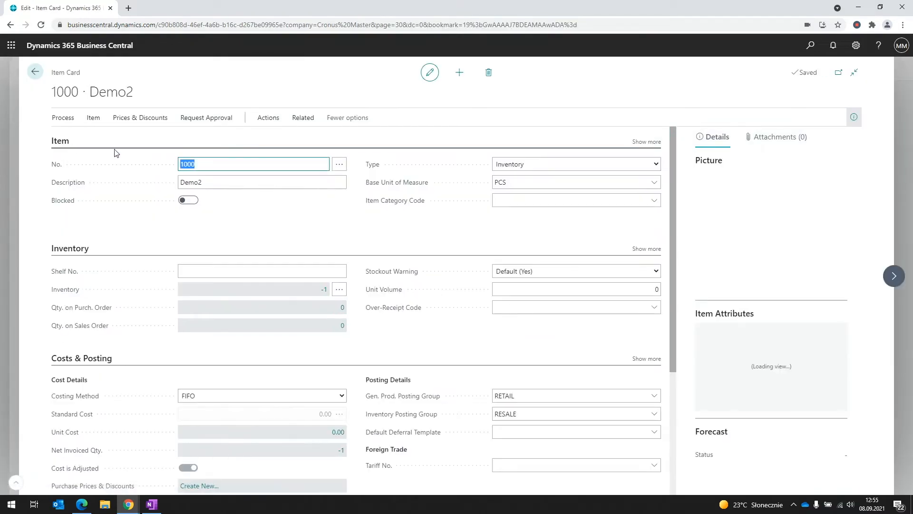
{"action": "left_click", "coordinate": [295, 119]}
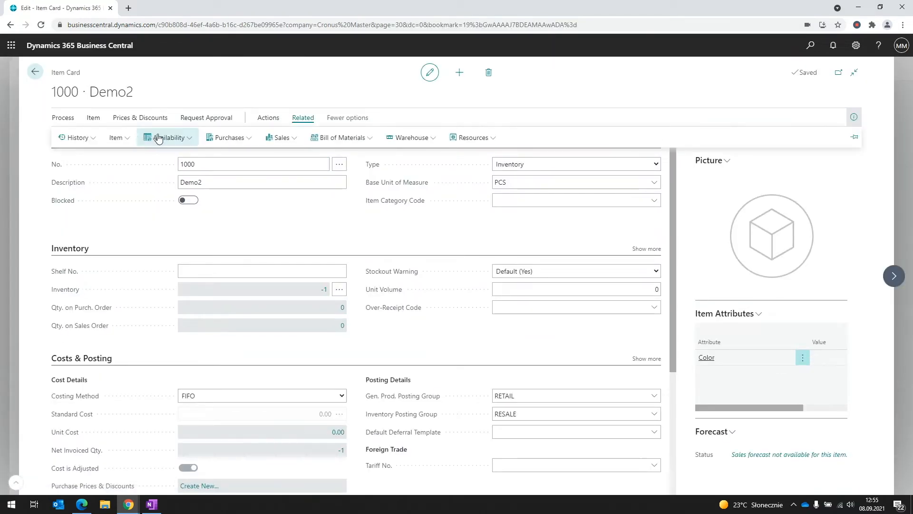
{"action": "left_click", "coordinate": [116, 137]}
{"action": "left_click", "coordinate": [142, 192]}
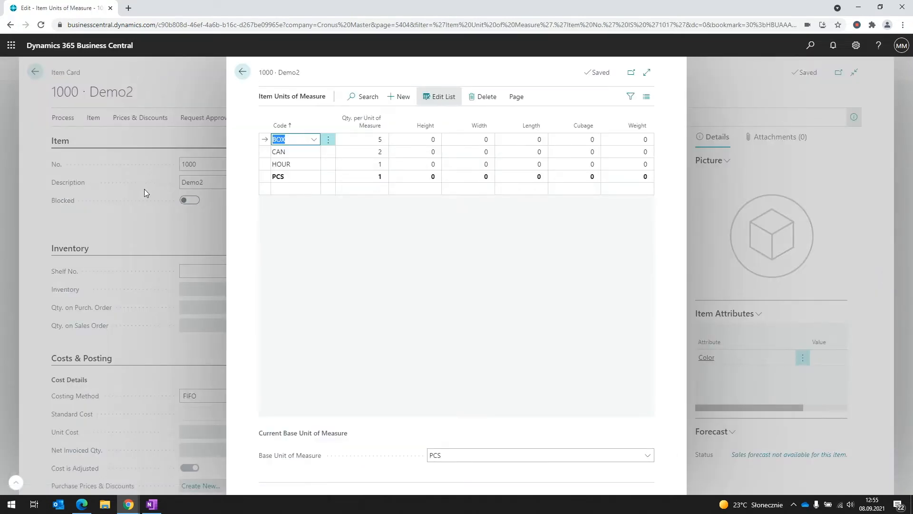
{"action": "left_click", "coordinate": [331, 142]}
{"action": "left_click", "coordinate": [317, 155]}
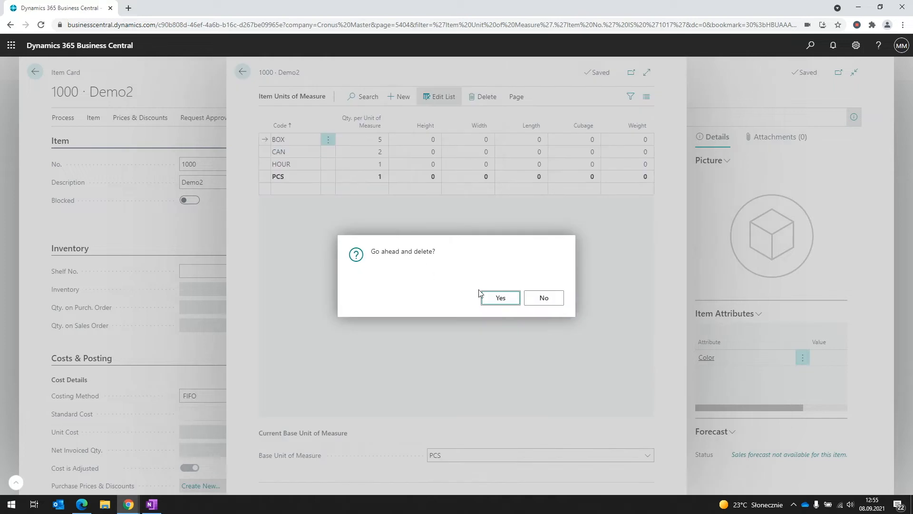
{"action": "left_click", "coordinate": [490, 297]}
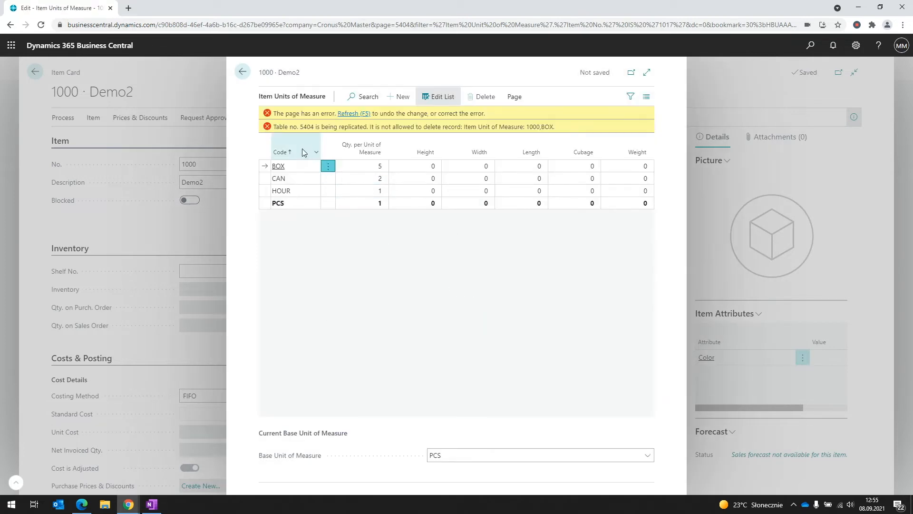
{"action": "left_click_drag", "start_coordinate": [273, 127], "coordinate": [317, 126]}
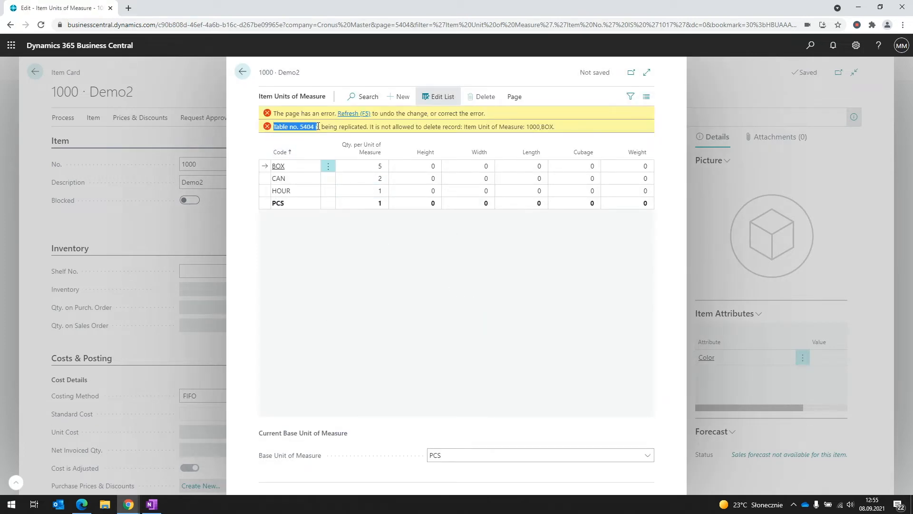
{"action": "left_click", "coordinate": [303, 128]}
{"action": "key", "text": "F5"}
{"action": "key", "text": "Return"}
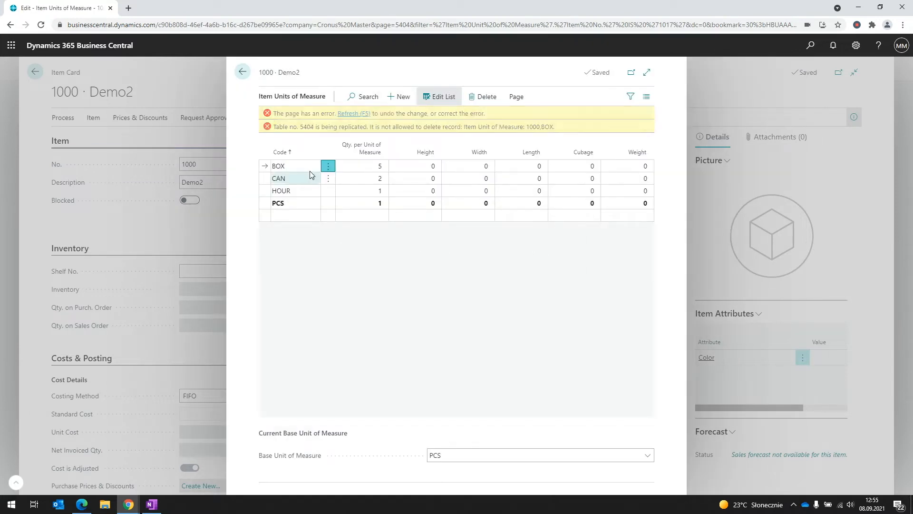
{"action": "left_click", "coordinate": [242, 72]}
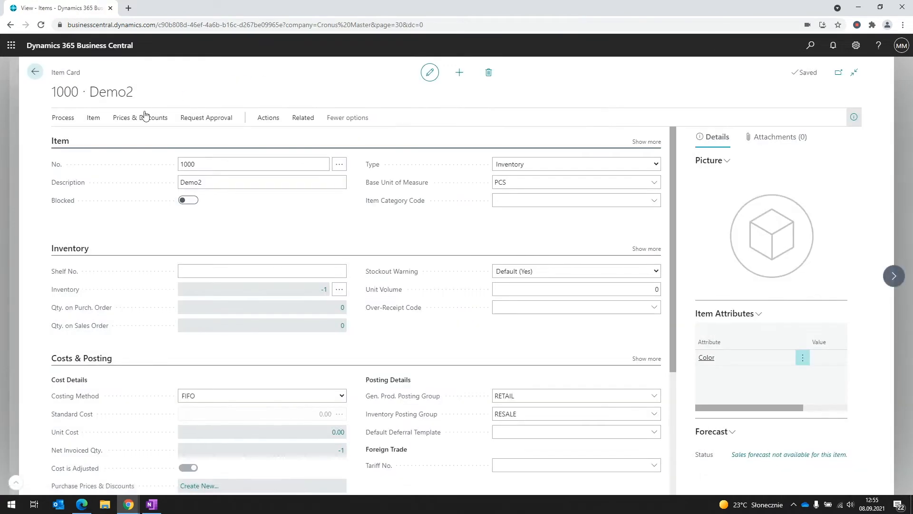
{"action": "left_click", "coordinate": [2, 153]}
{"action": "left_click", "coordinate": [1, 154]}
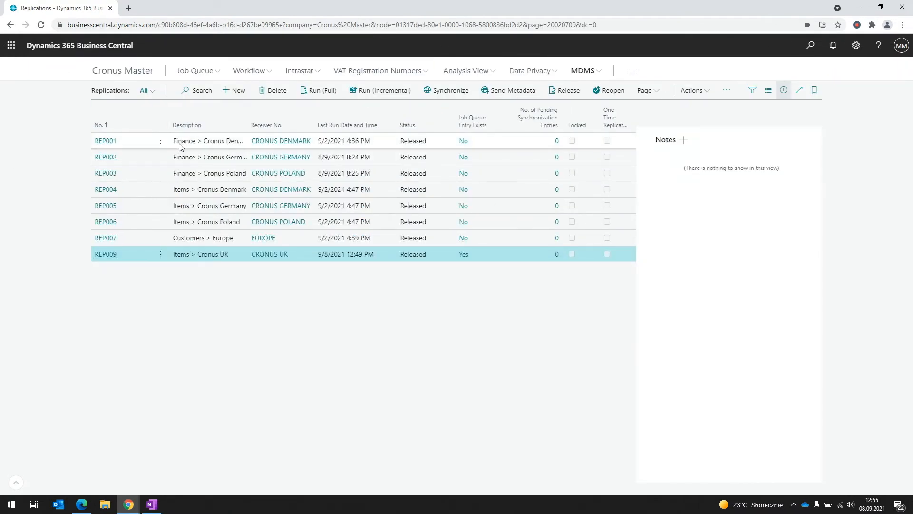
Search for 'payment terms' and open the Payment Terms list
{"action": "left_click", "coordinate": [809, 45]}
{"action": "type", "text": "opay"}
{"action": "key", "text": "BackSpace"}
{"action": "key", "text": "BackSpace"}
{"action": "type", "text": "payment terms"}
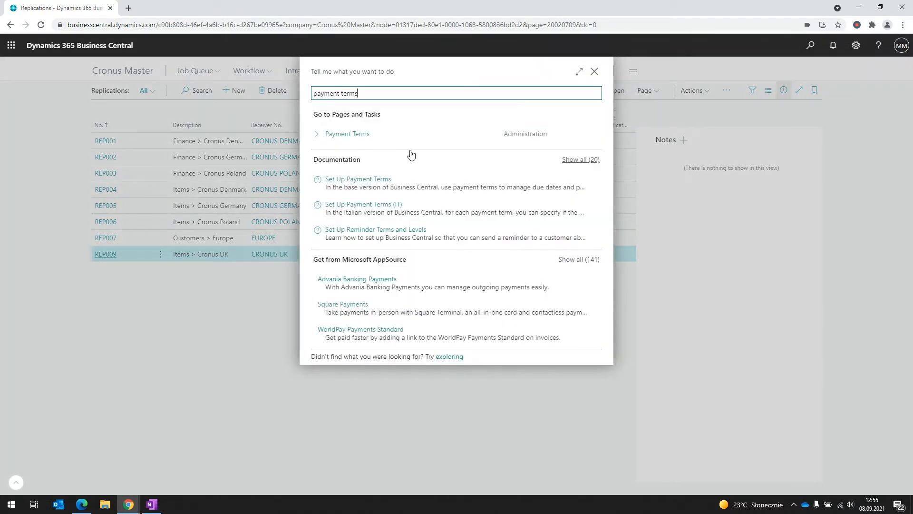
{"action": "left_click", "coordinate": [409, 145]}
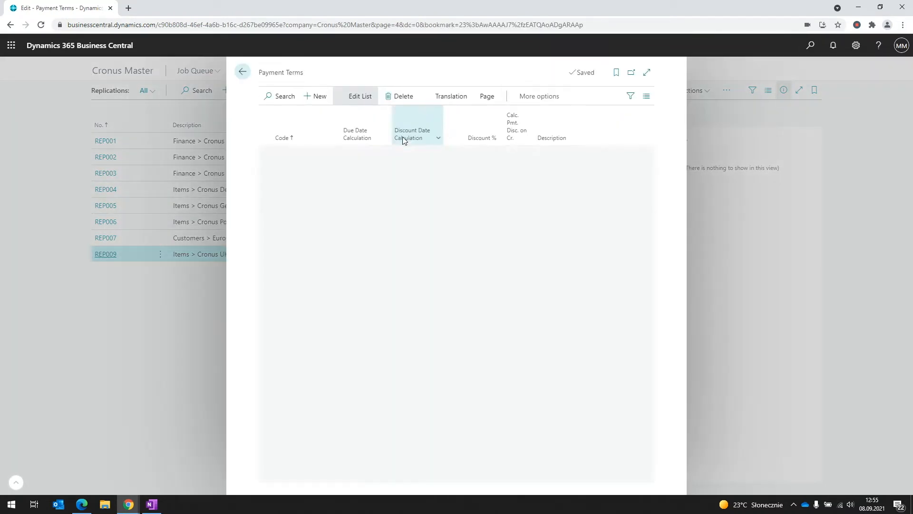
Try renaming 31 DAYS to '31 DAYS A', then refresh to undo the blocked rename
{"action": "left_click", "coordinate": [312, 188]}
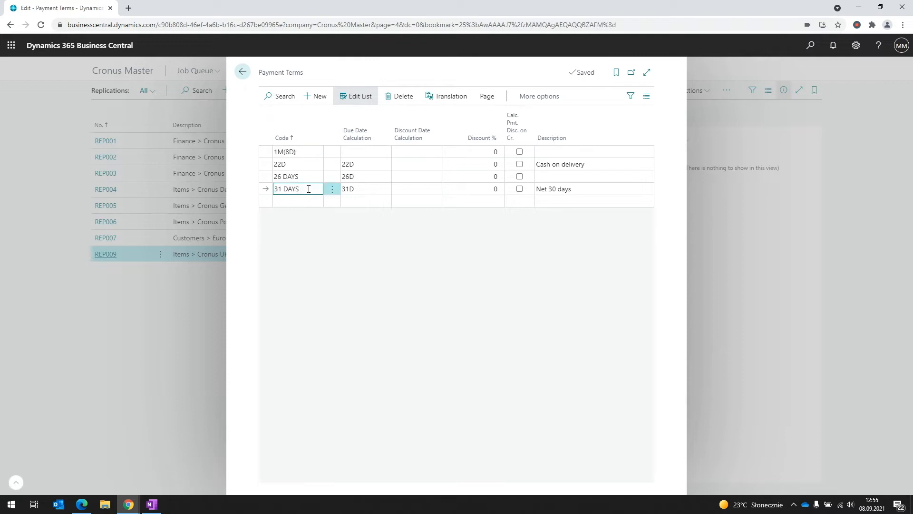
{"action": "type", "text": "A"}
{"action": "key", "text": "Tab"}
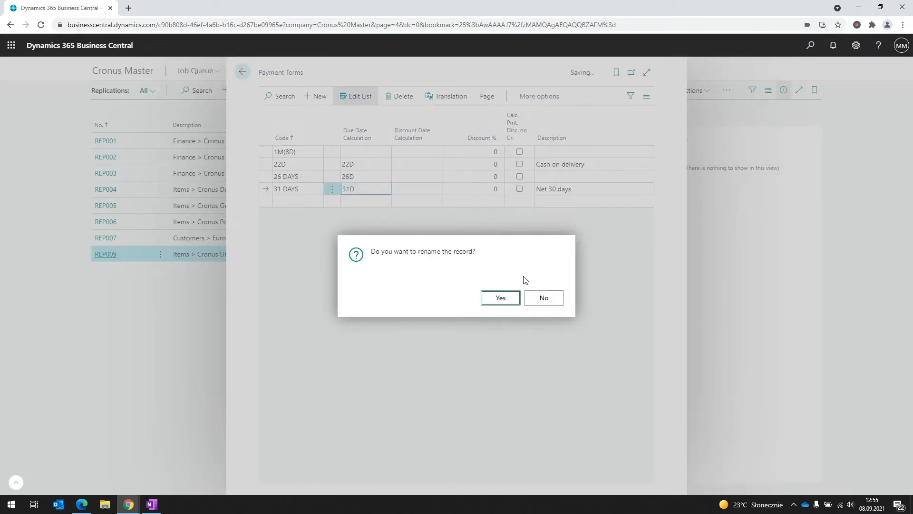
{"action": "left_click", "coordinate": [498, 297]}
{"action": "mouse_move", "coordinate": [265, 202]}
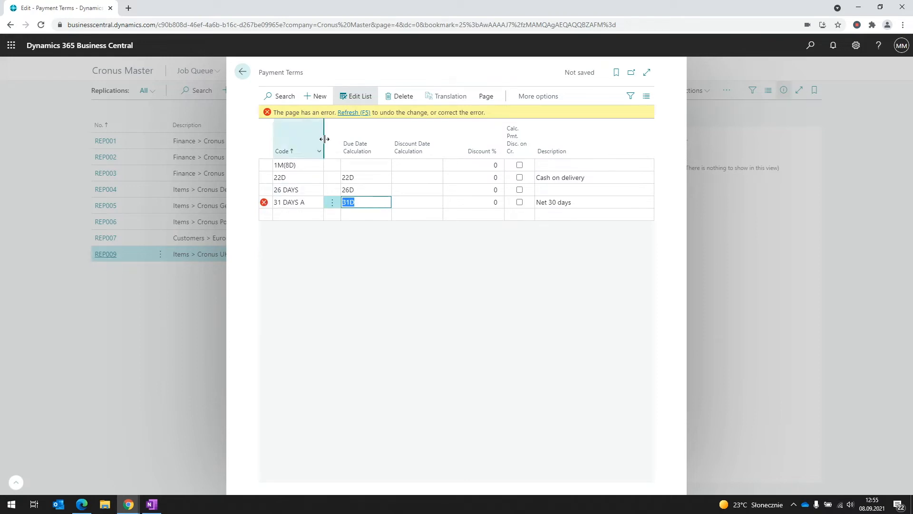
{"action": "left_click", "coordinate": [344, 115]}
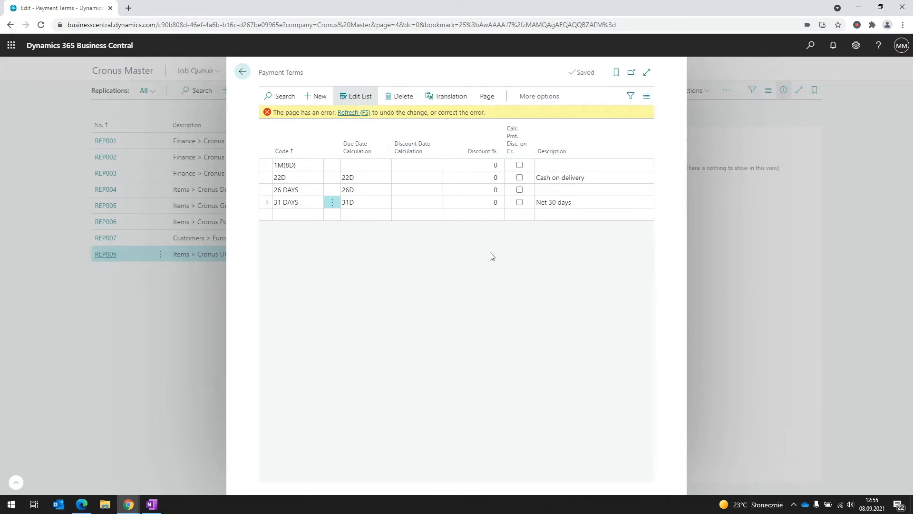
Close Payment Terms and review the users in MDMS User Setup
{"action": "left_click", "coordinate": [187, 305]}
{"action": "left_click", "coordinate": [583, 70]}
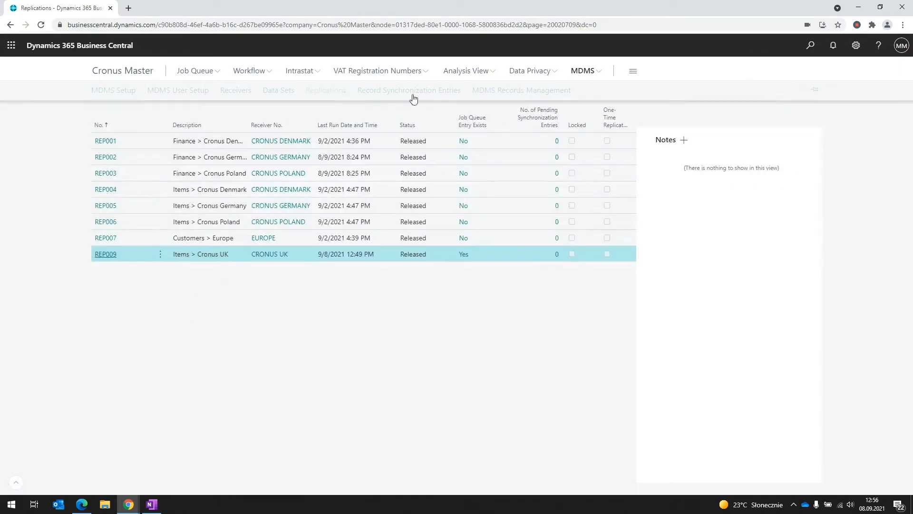
{"action": "left_click", "coordinate": [197, 90]}
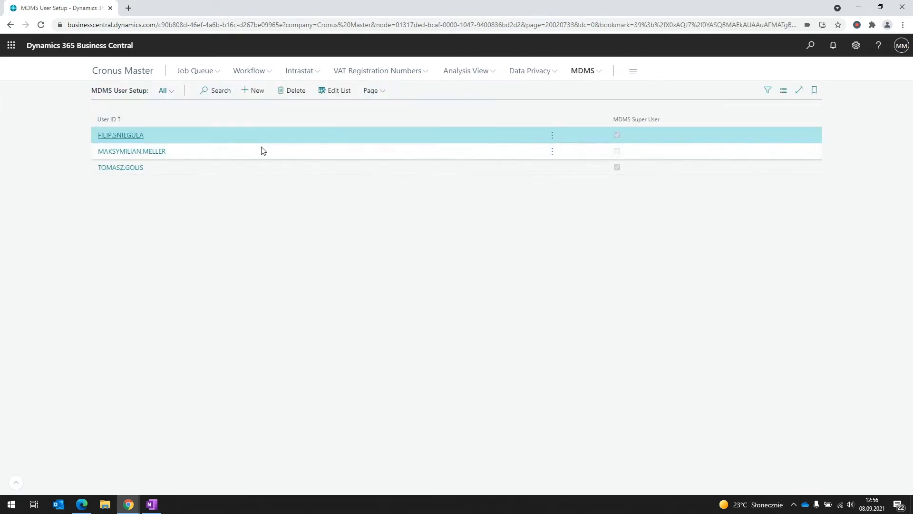
{"action": "left_click", "coordinate": [261, 150]}
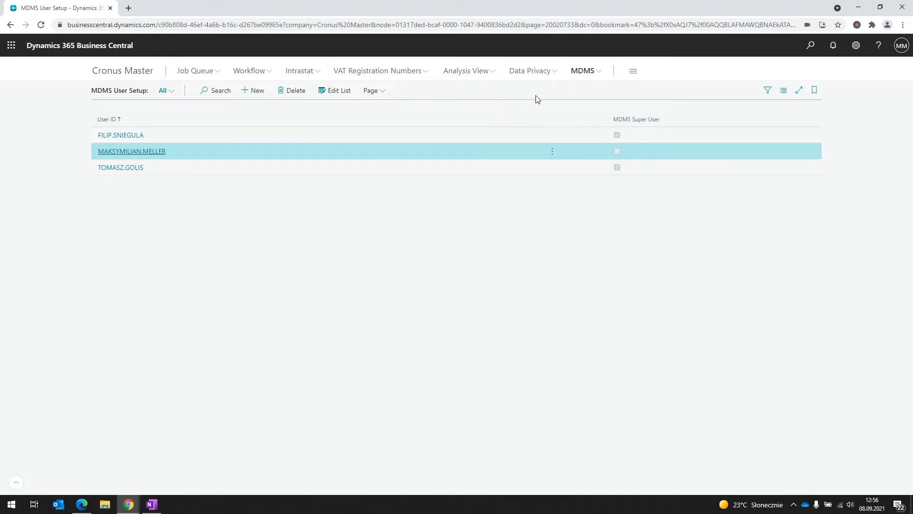
Open the MDMS Data Sets list
{"action": "double_click", "coordinate": [602, 78]}
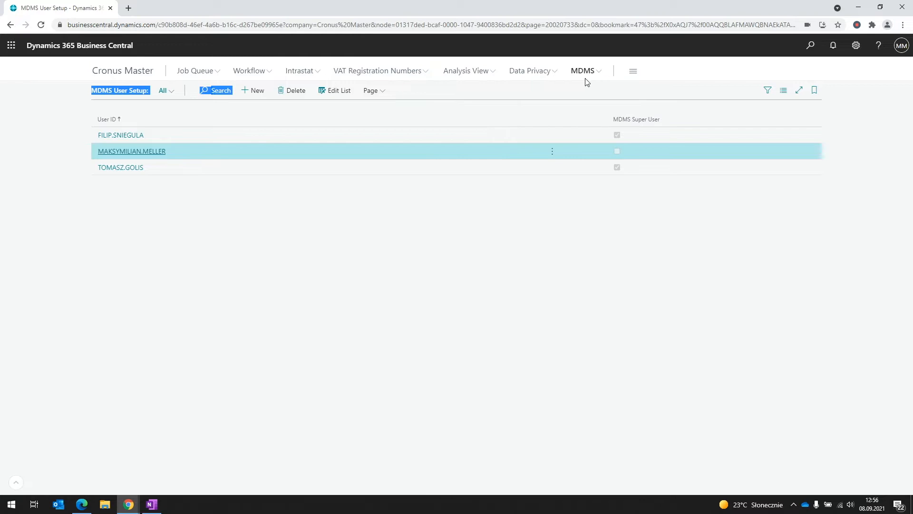
{"action": "left_click", "coordinate": [555, 198]}
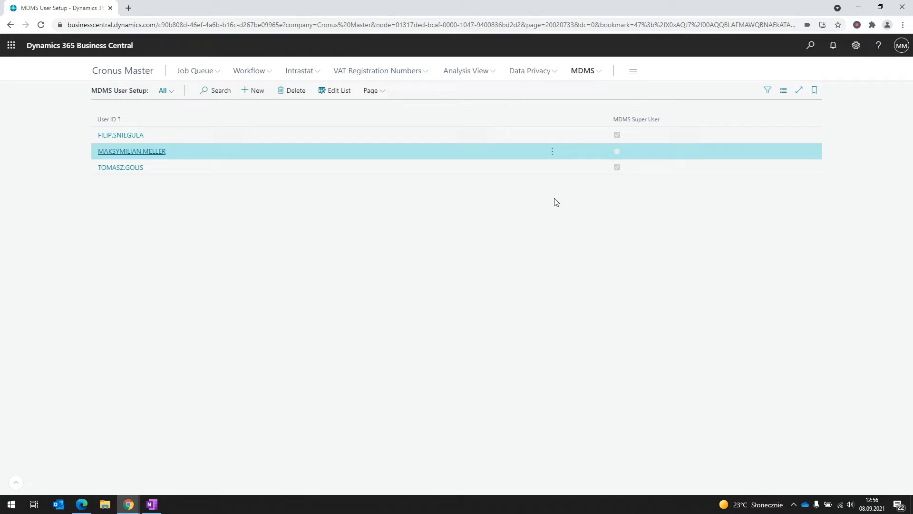
{"action": "left_click", "coordinate": [583, 76]}
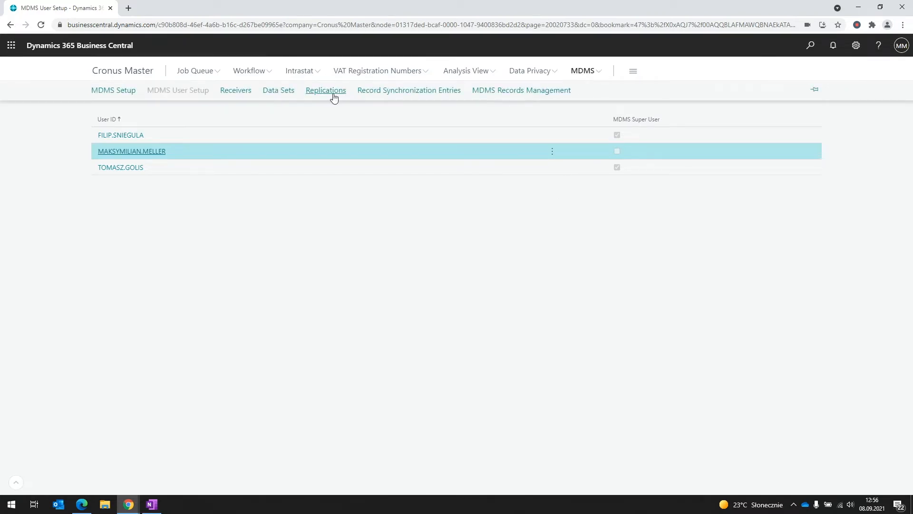
{"action": "left_click", "coordinate": [277, 94]}
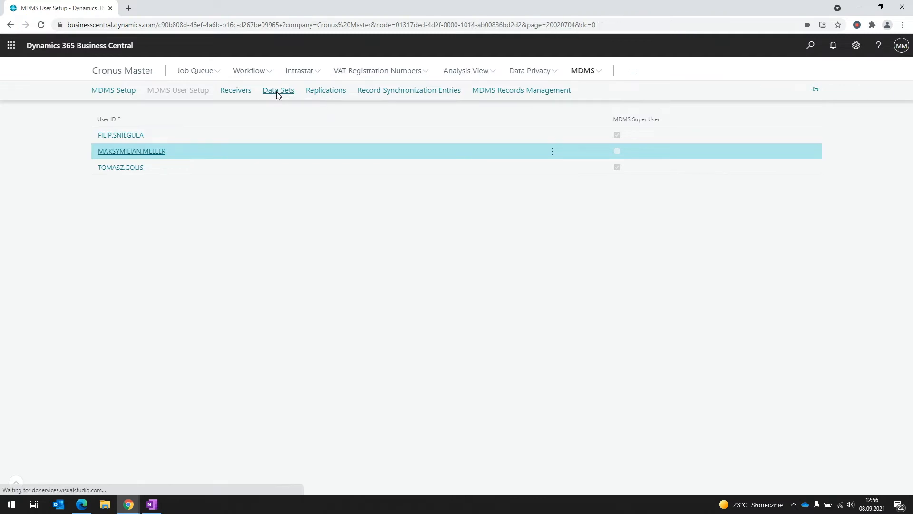
Open ITEMS_NEW and inspect its table 27 line's local deletion setting and No.=Filter(50000..60000) exclude filter
{"action": "left_click", "coordinate": [123, 183]}
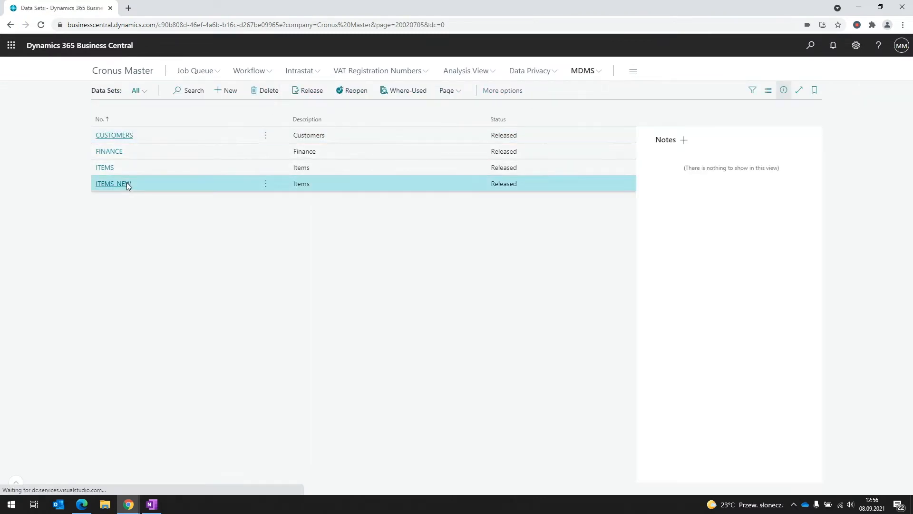
{"action": "left_click_drag", "start_coordinate": [230, 471], "coordinate": [458, 471]}
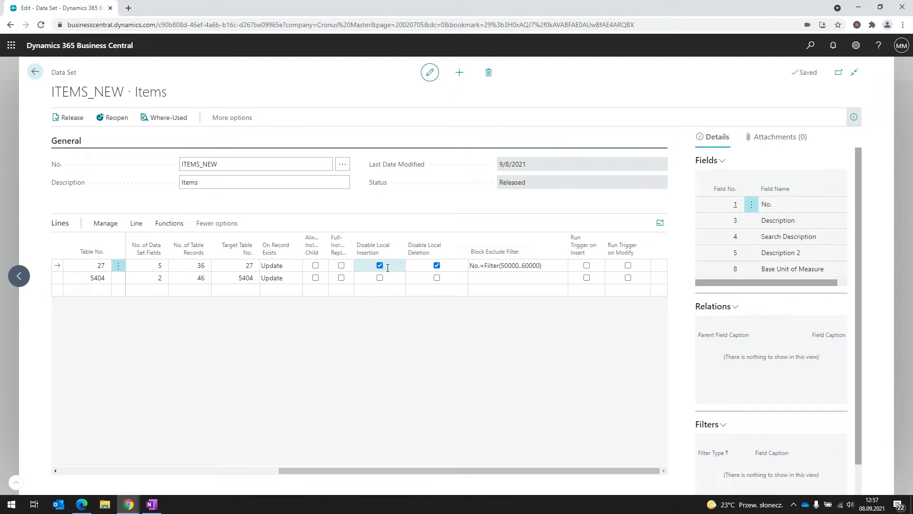
{"action": "left_click", "coordinate": [423, 267]}
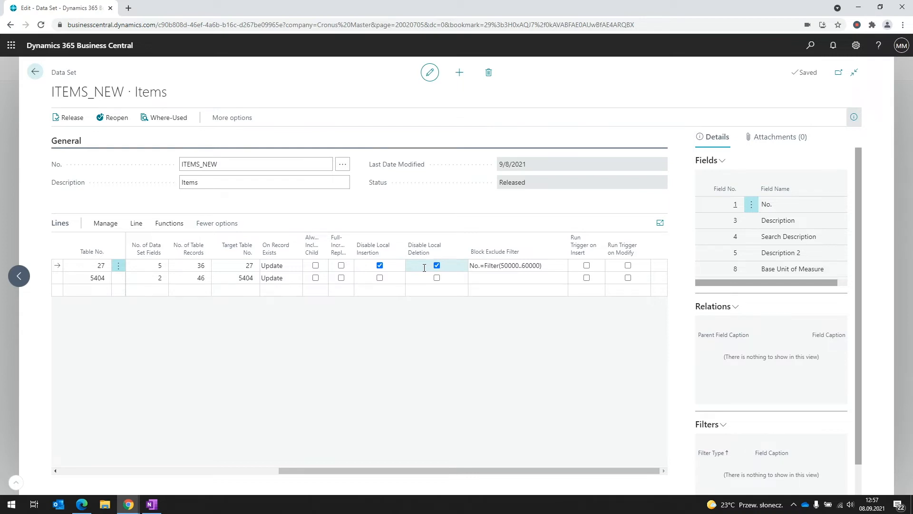
{"action": "left_click", "coordinate": [473, 268]}
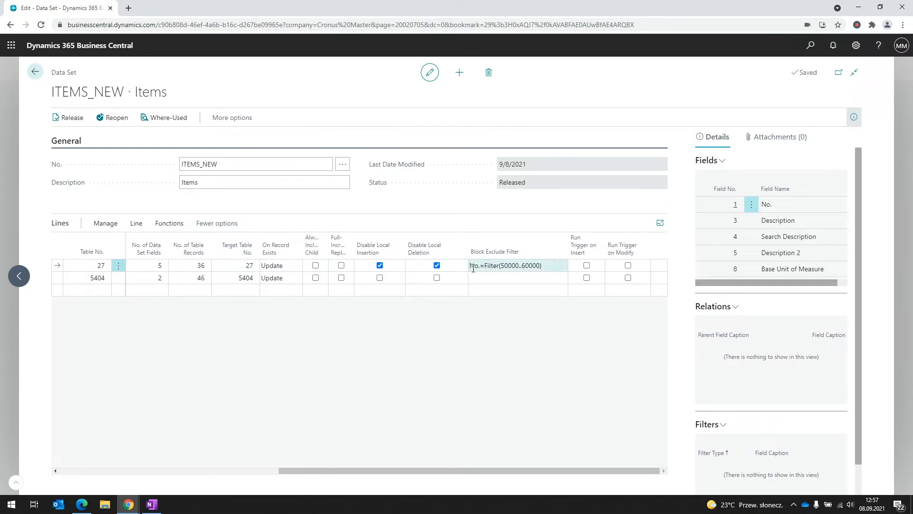
{"action": "mouse_move", "coordinate": [488, 257]}
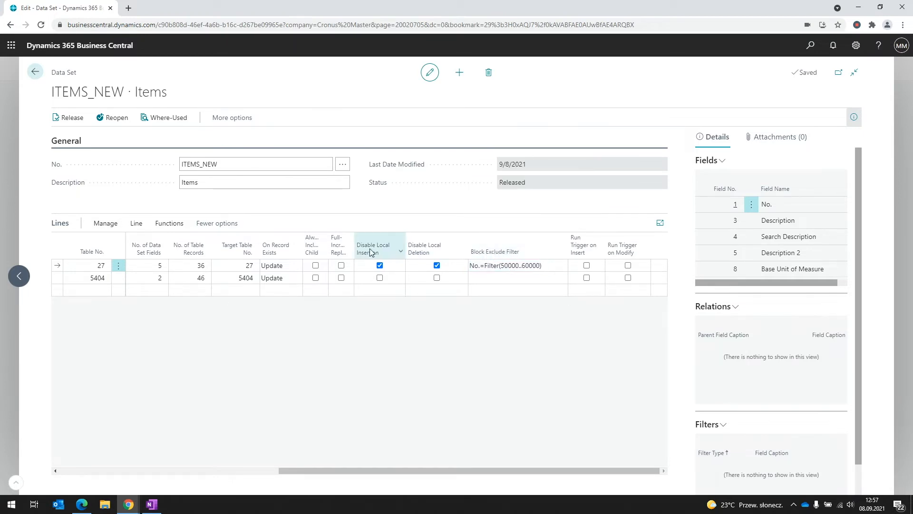
{"action": "left_click_drag", "start_coordinate": [481, 265], "coordinate": [469, 263]}
{"action": "left_click", "coordinate": [475, 266]}
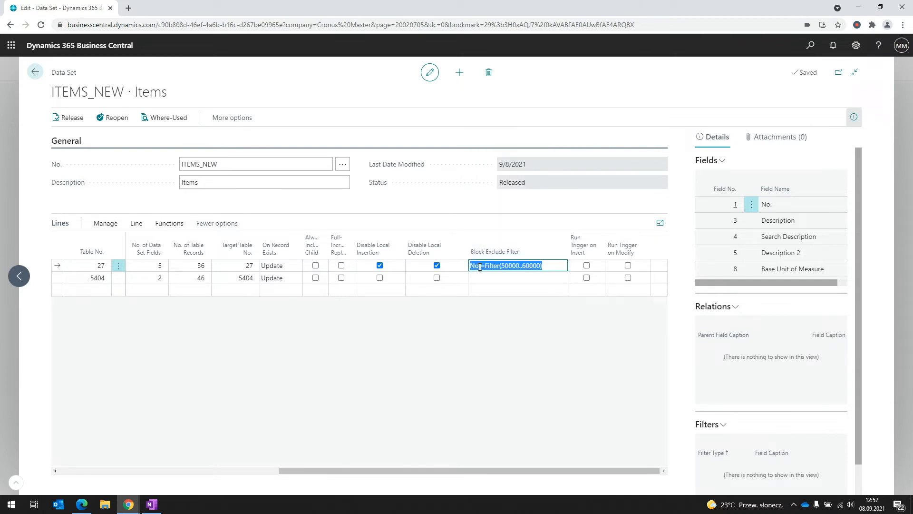
{"action": "left_click", "coordinate": [481, 266]}
{"action": "left_click_drag", "start_coordinate": [481, 266], "coordinate": [472, 268]}
{"action": "left_click_drag", "start_coordinate": [502, 268], "coordinate": [539, 268]}
{"action": "left_click", "coordinate": [503, 267]}
{"action": "left_click_drag", "start_coordinate": [549, 266], "coordinate": [473, 266]}
{"action": "left_click_drag", "start_coordinate": [546, 266], "coordinate": [473, 265]}
{"action": "left_click", "coordinate": [474, 265]}
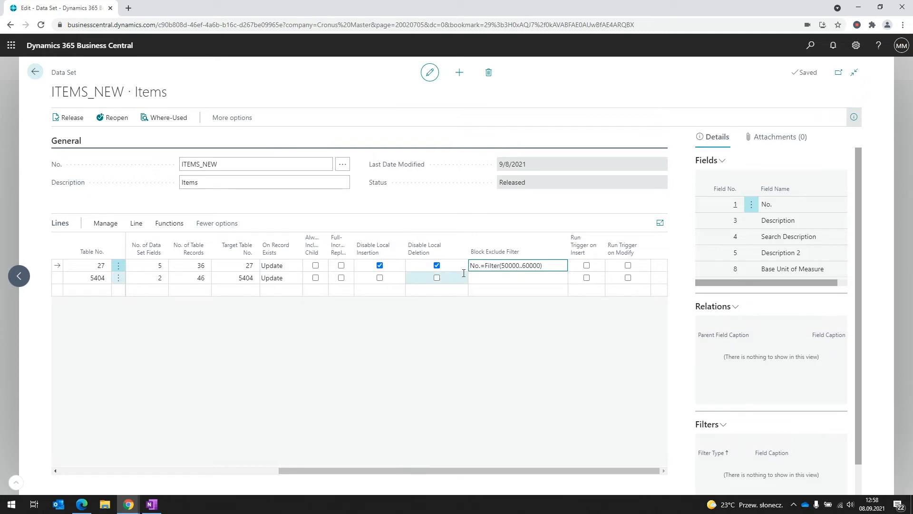
{"action": "left_click_drag", "start_coordinate": [481, 267], "coordinate": [475, 266]}
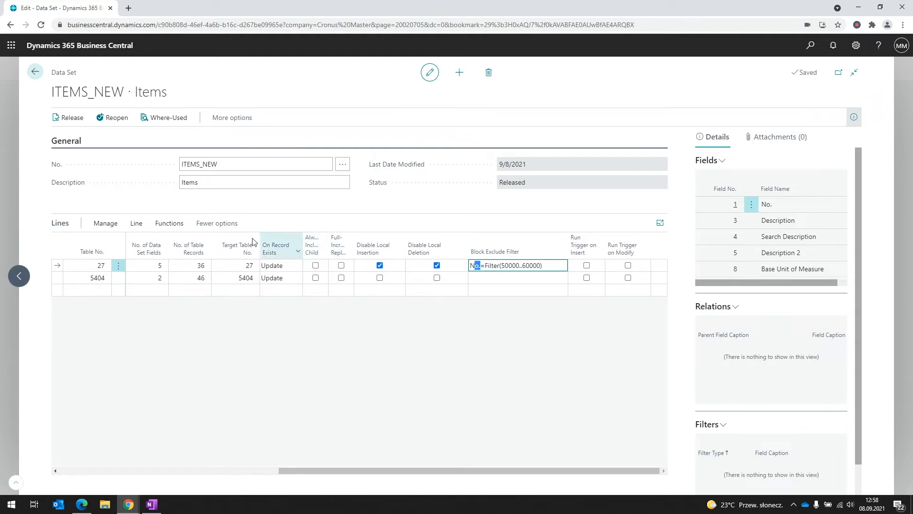
{"action": "left_click", "coordinate": [138, 226]}
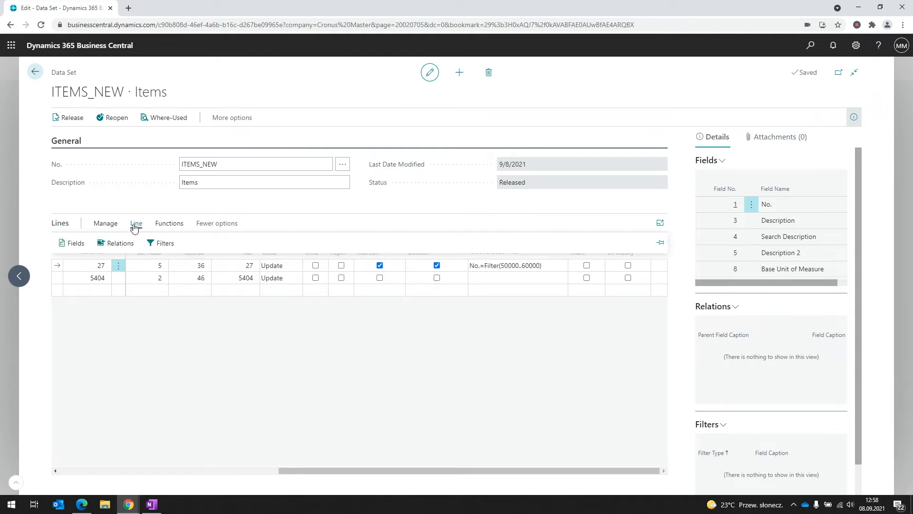
{"action": "left_click", "coordinate": [64, 245]}
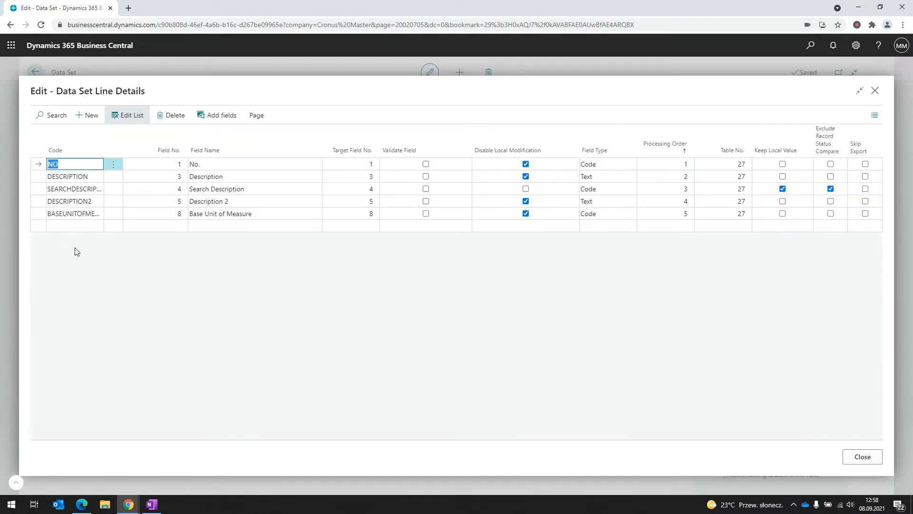
{"action": "mouse_move", "coordinate": [546, 147]}
{"action": "left_click", "coordinate": [862, 457]}
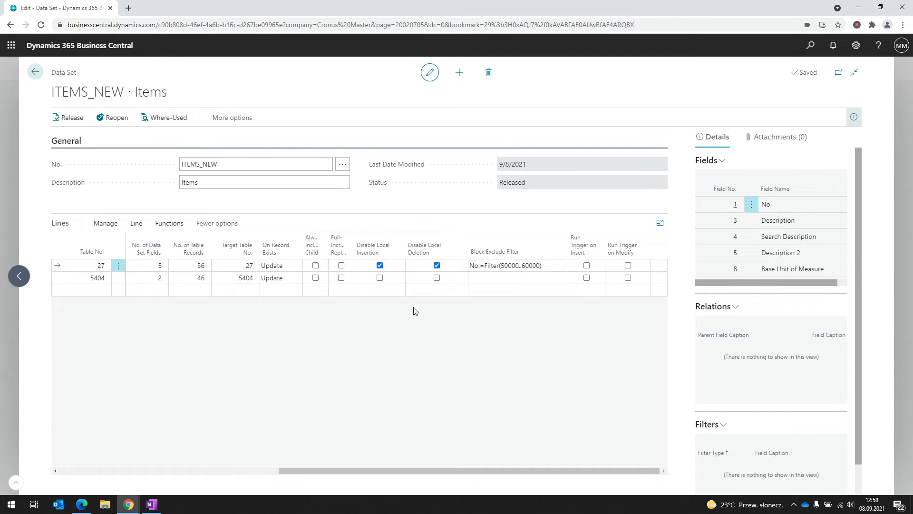
Run a full replication of REP009 and synchronize its 80 pending entries to Cronus UK
{"action": "left_click", "coordinate": [34, 72]}
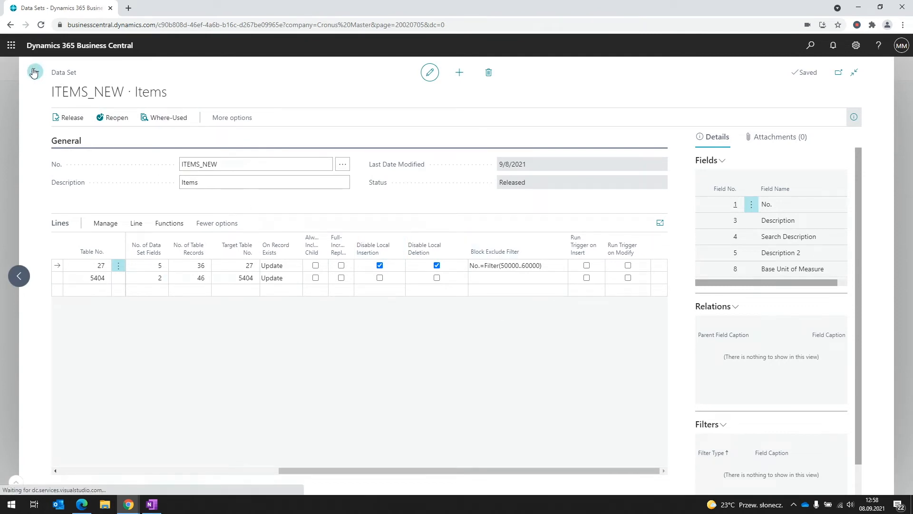
{"action": "left_click", "coordinate": [575, 74]}
{"action": "left_click", "coordinate": [313, 92]}
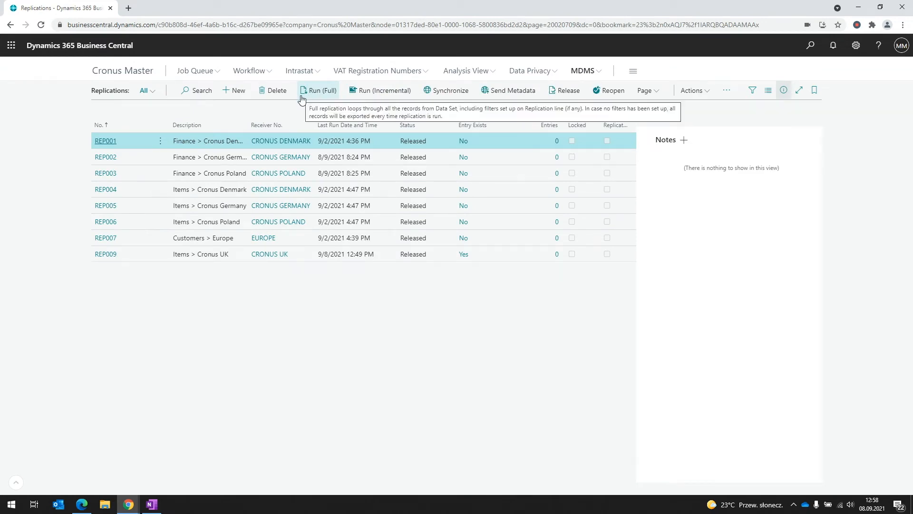
{"action": "left_click", "coordinate": [499, 257]}
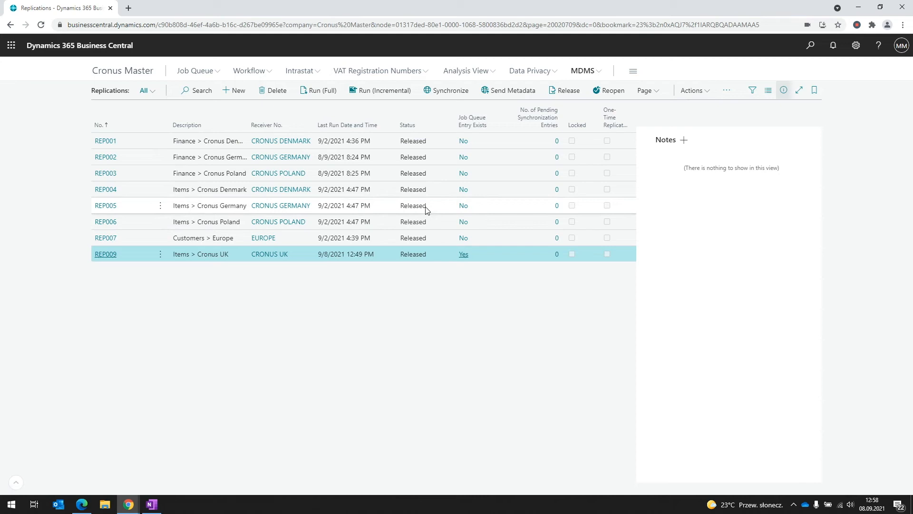
{"action": "left_click", "coordinate": [329, 91]}
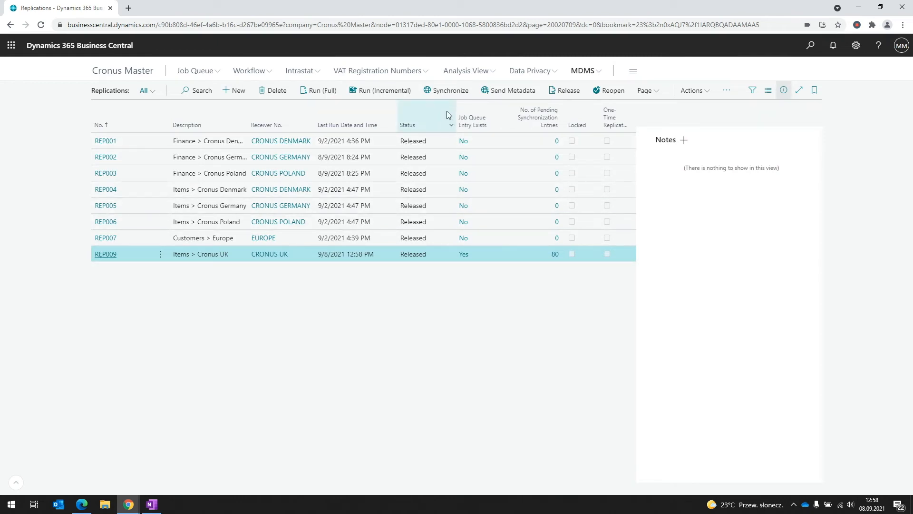
{"action": "left_click", "coordinate": [447, 94]}
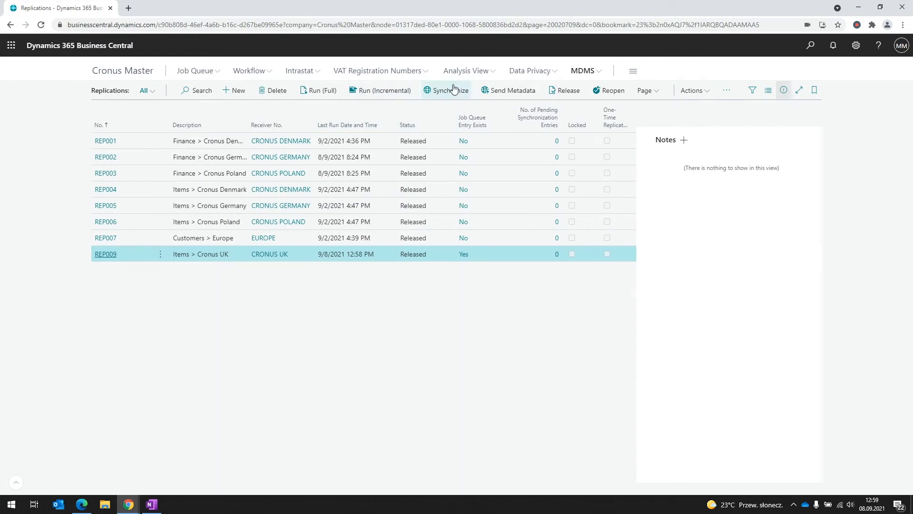
Review entries 17587 and 17588 in the Record Synchronization Entries log
{"action": "left_click", "coordinate": [577, 71]}
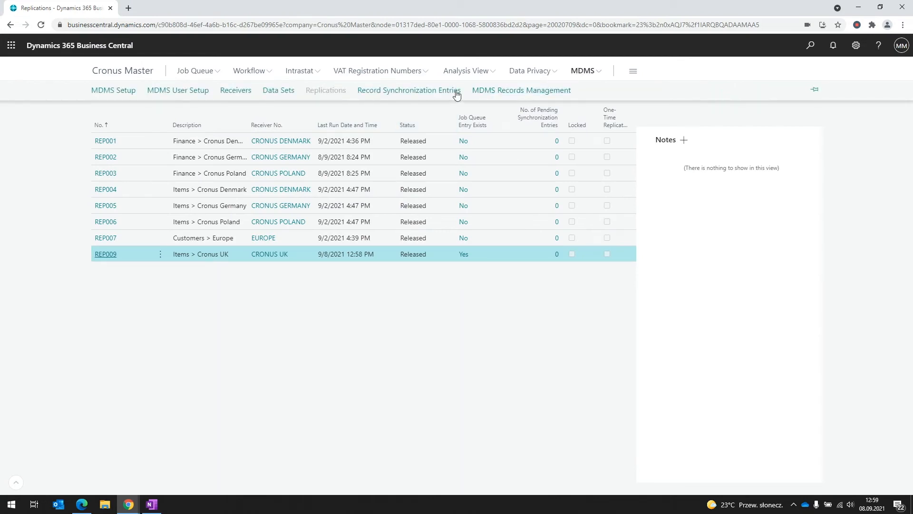
{"action": "left_click", "coordinate": [447, 91]}
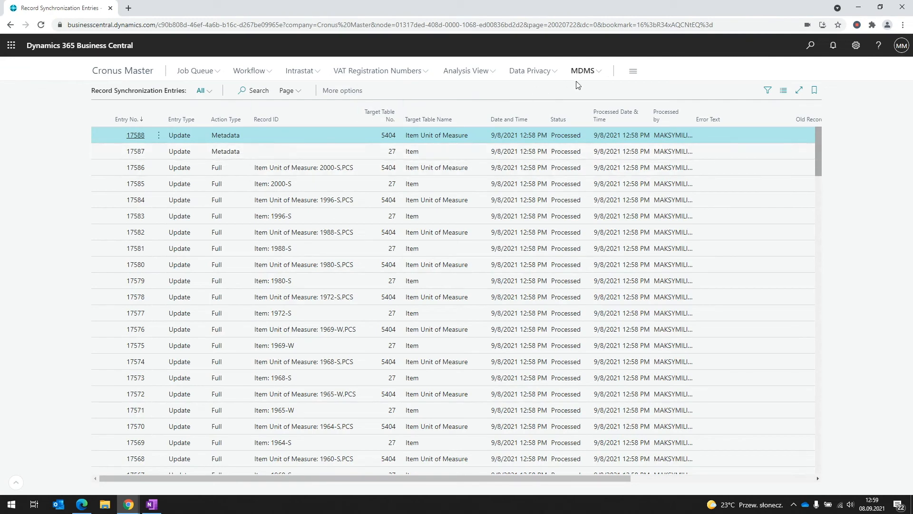
{"action": "left_click", "coordinate": [589, 74]}
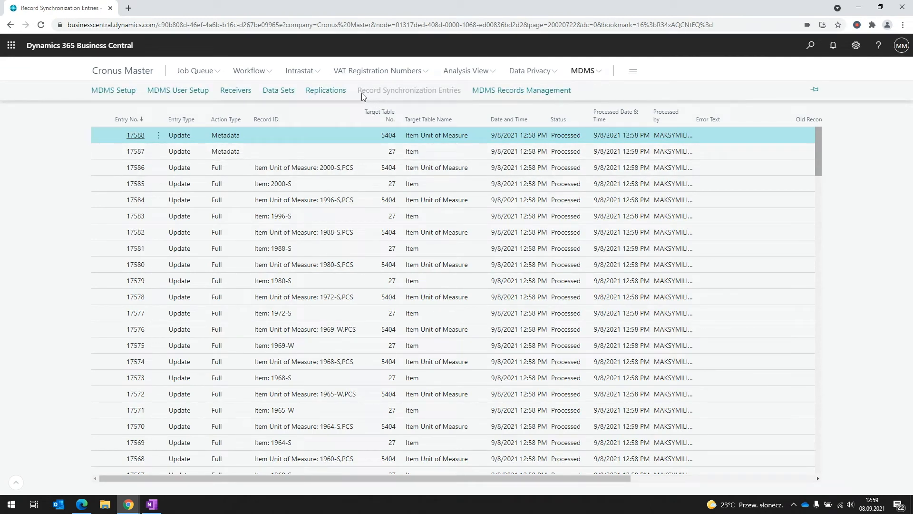
{"action": "left_click", "coordinate": [331, 152]}
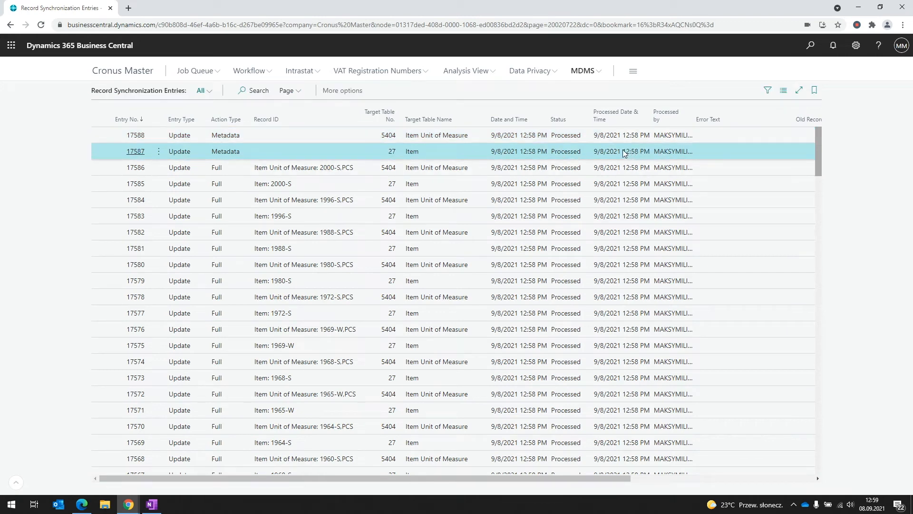
{"action": "left_click", "coordinate": [232, 138]}
{"action": "left_click", "coordinate": [234, 150]}
{"action": "left_click", "coordinate": [240, 139]}
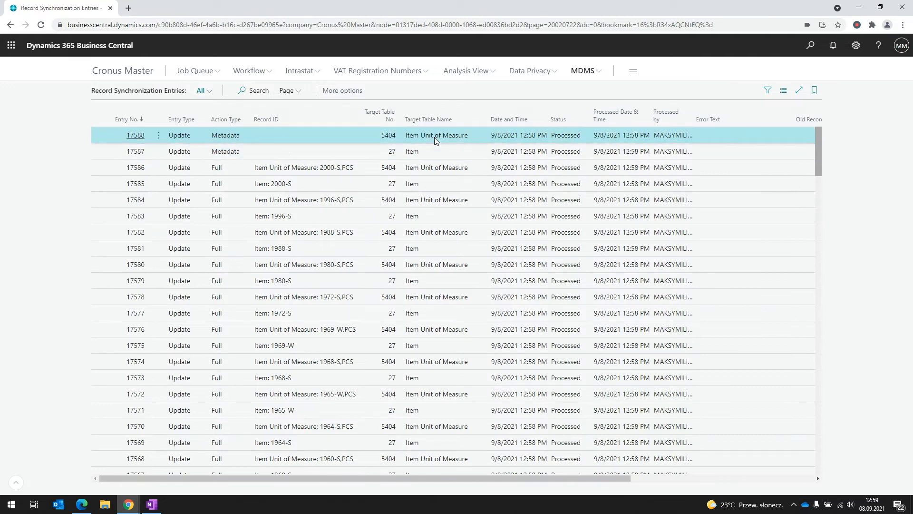
Send metadata for the Items > Cronus UK replication and reopen the synchronization entries log
{"action": "left_click", "coordinate": [582, 71]}
{"action": "left_click", "coordinate": [322, 91]}
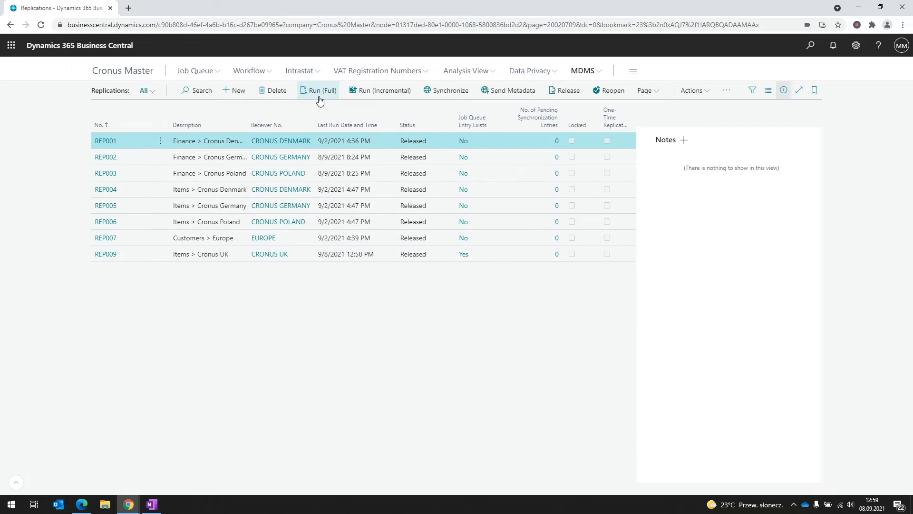
{"action": "left_click", "coordinate": [524, 256]}
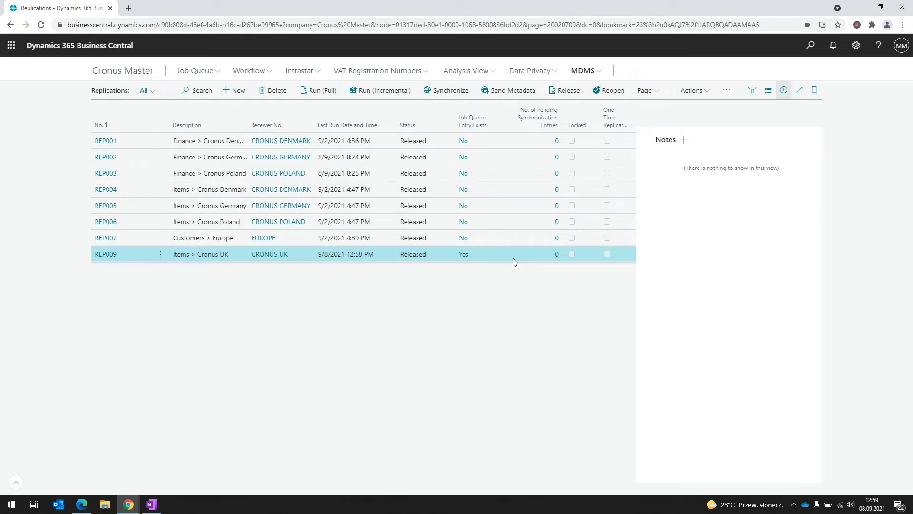
{"action": "left_click", "coordinate": [495, 95]}
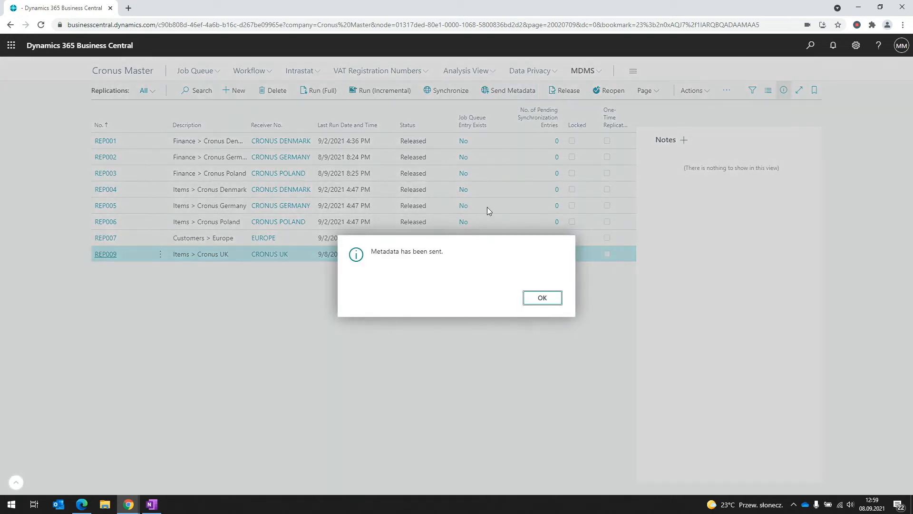
{"action": "left_click", "coordinate": [538, 303]}
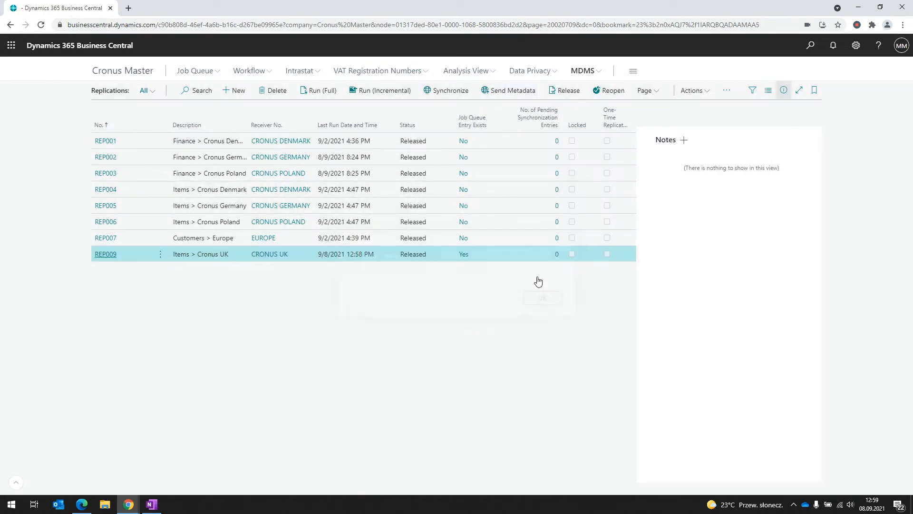
{"action": "left_click", "coordinate": [584, 71]}
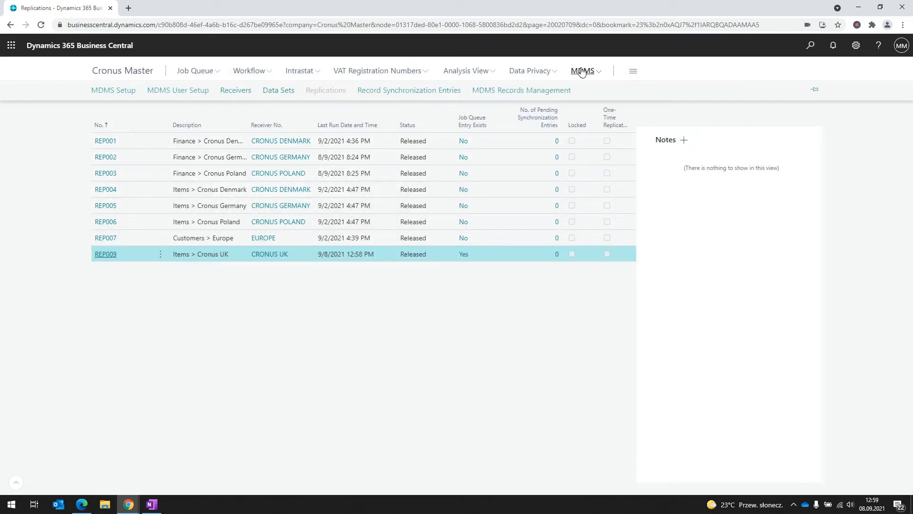
{"action": "left_click", "coordinate": [451, 89]}
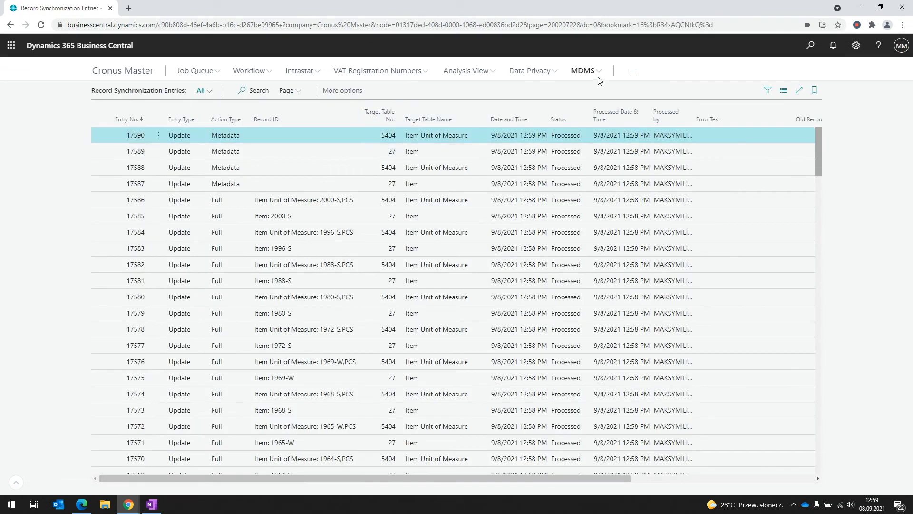
Switch the company to Cronus UK in My Settings and open its Items list
{"action": "left_click", "coordinate": [585, 72]}
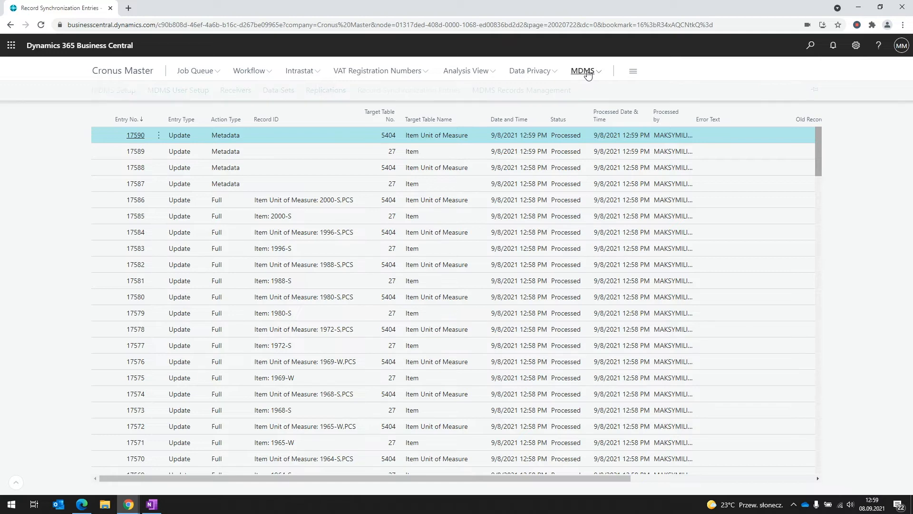
{"action": "left_click", "coordinate": [856, 46]}
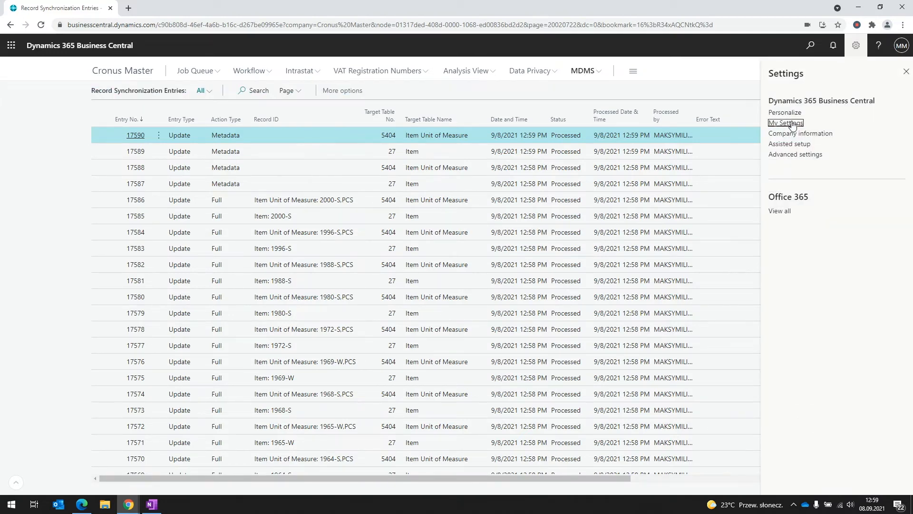
{"action": "left_click", "coordinate": [785, 123]}
{"action": "left_click", "coordinate": [578, 210]}
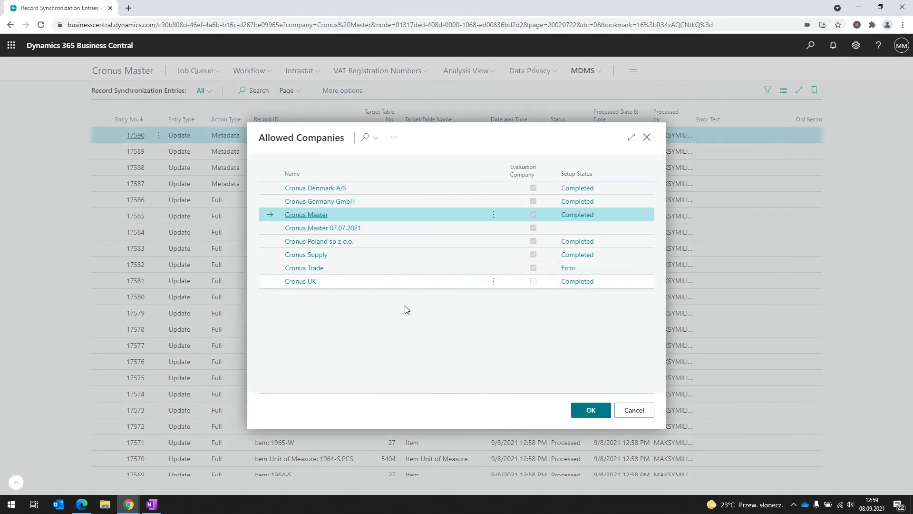
{"action": "left_click", "coordinate": [399, 281]}
{"action": "left_click", "coordinate": [591, 410]}
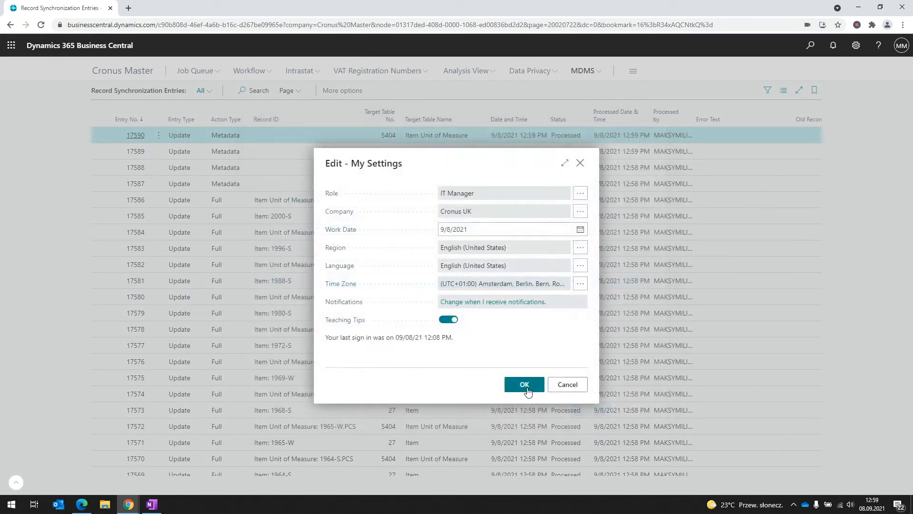
{"action": "left_click", "coordinate": [524, 385]}
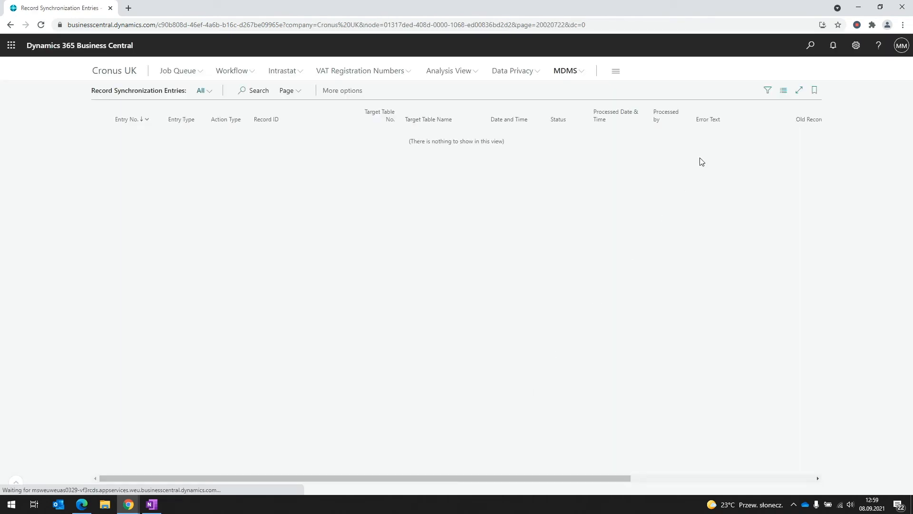
{"action": "left_click", "coordinate": [810, 45]}
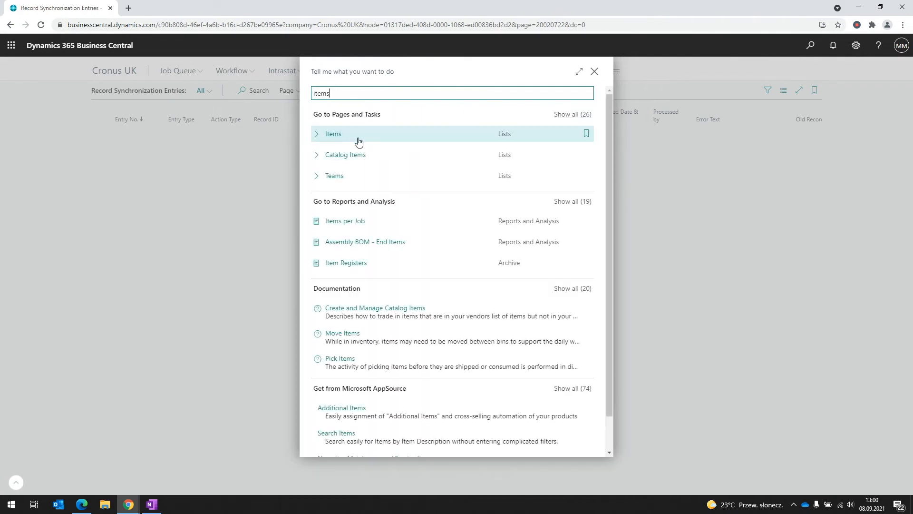
{"action": "left_click", "coordinate": [356, 135]}
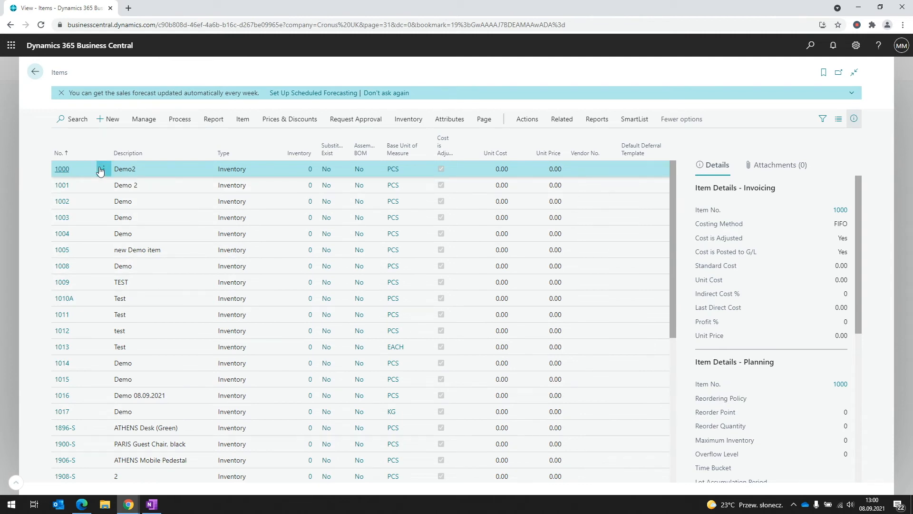
{"action": "left_click", "coordinate": [105, 398]}
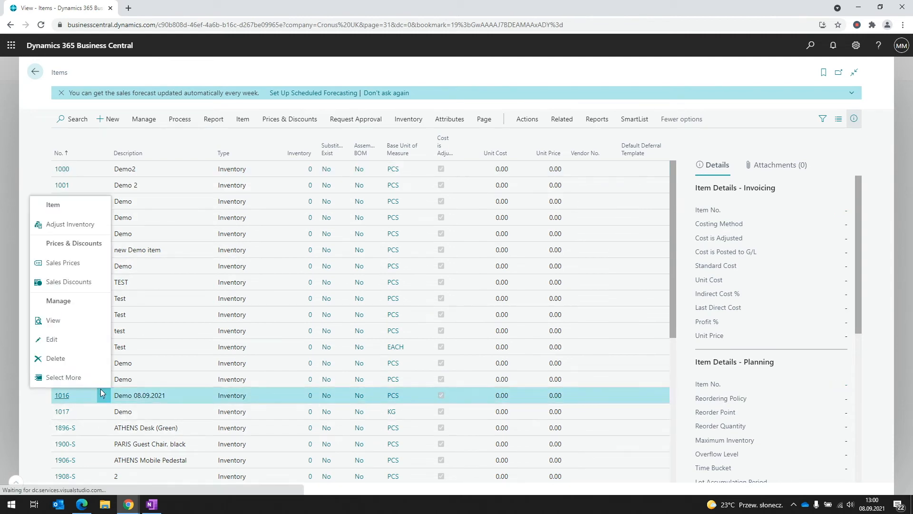
{"action": "left_click", "coordinate": [90, 365]}
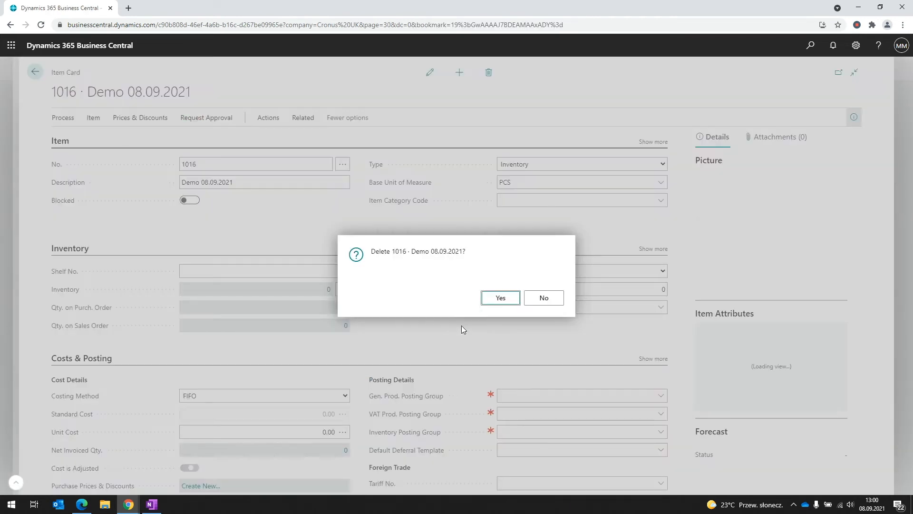
{"action": "left_click", "coordinate": [496, 300]}
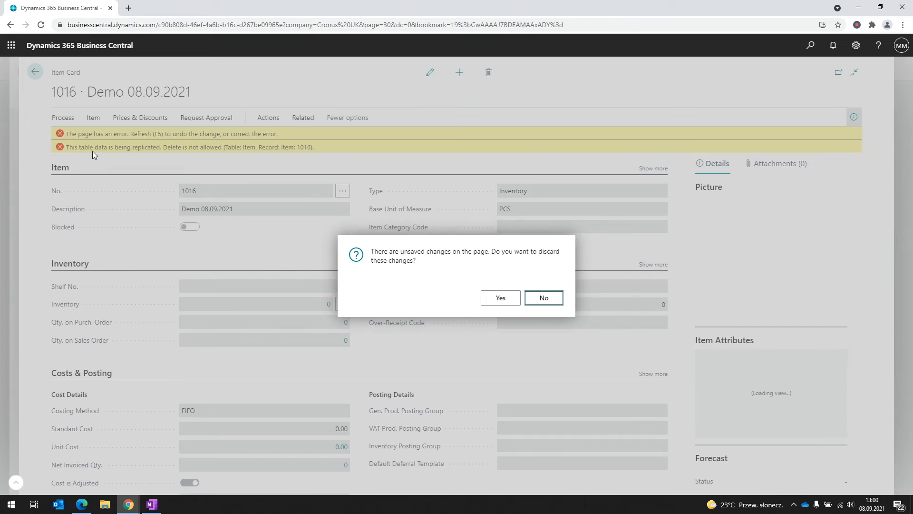
{"action": "left_click", "coordinate": [544, 299]}
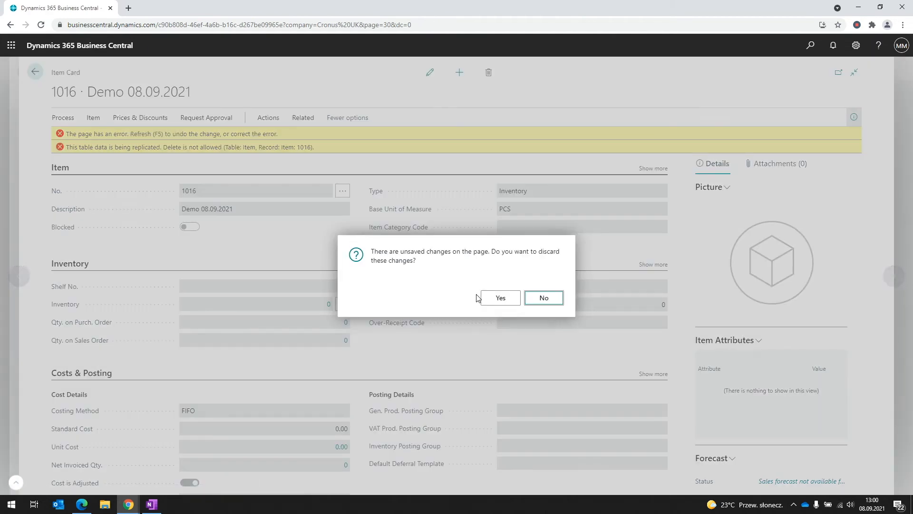
{"action": "left_click", "coordinate": [481, 298]}
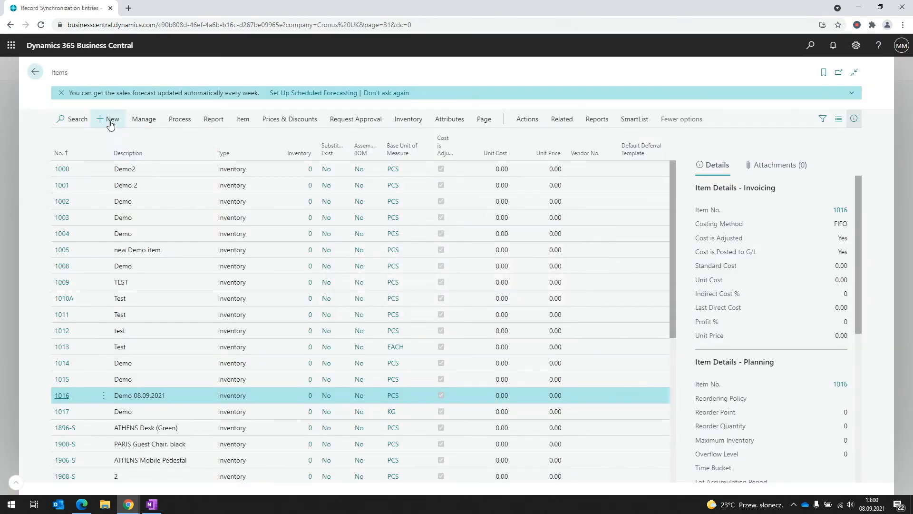
{"action": "left_click", "coordinate": [111, 123]}
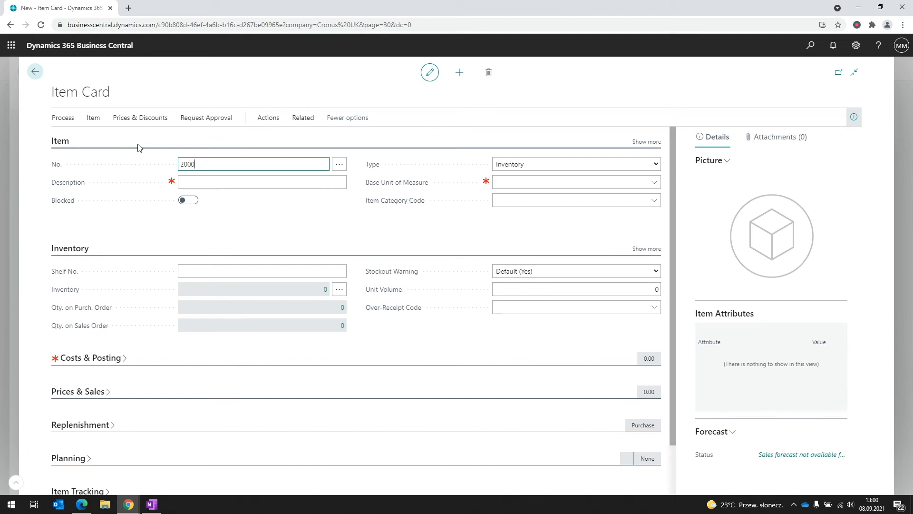
{"action": "key", "text": "Tab"}
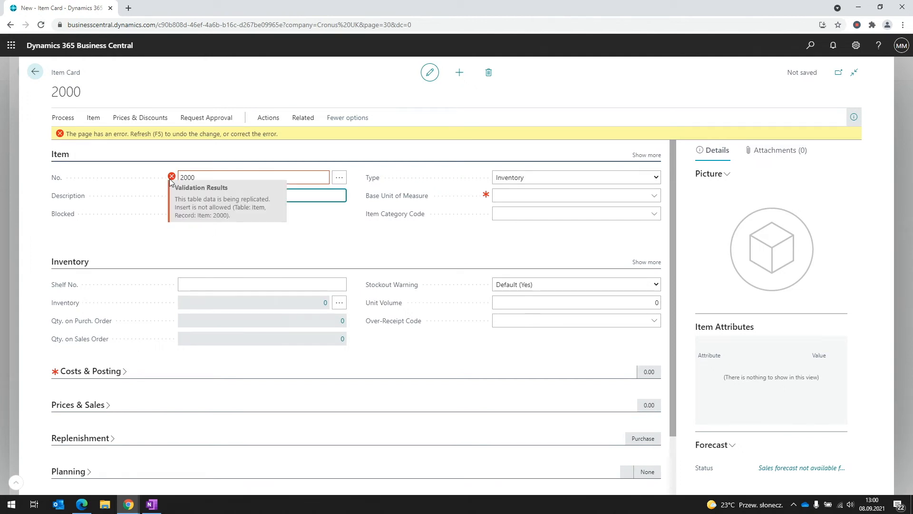
{"action": "left_click", "coordinate": [38, 78]}
{"action": "left_click", "coordinate": [497, 298]}
Try shortening item 1000's Description from Demo2 to Demo, then reload after the modify-not-allowed error
{"action": "left_click", "coordinate": [67, 172]}
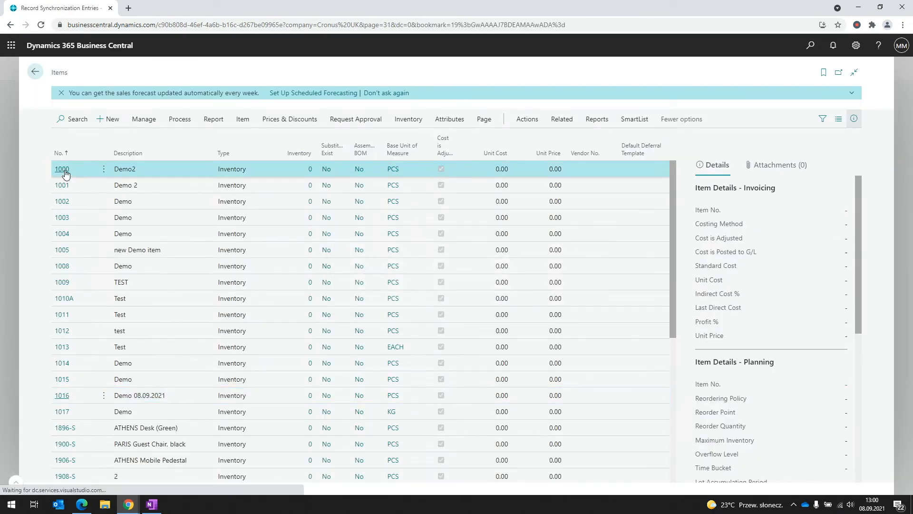
{"action": "left_click", "coordinate": [220, 182]}
{"action": "left_click", "coordinate": [223, 183]}
{"action": "left_click_drag", "start_coordinate": [223, 183], "coordinate": [193, 181]}
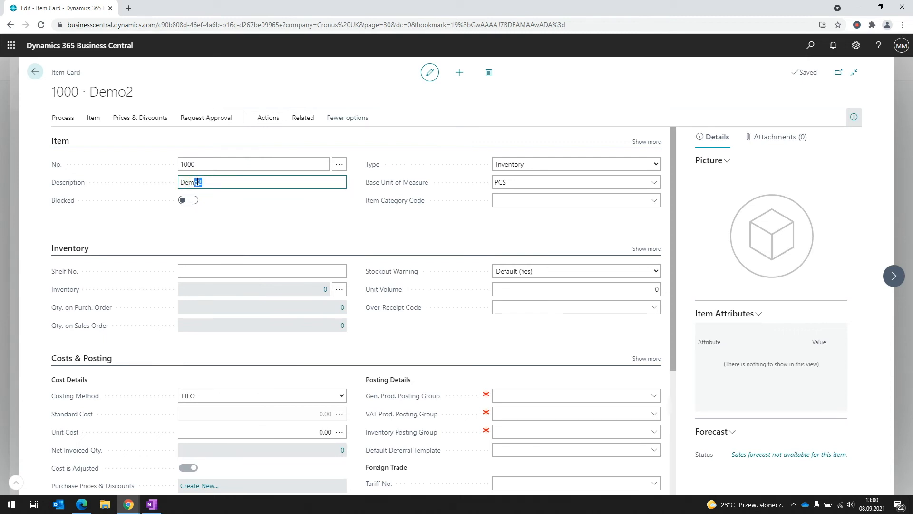
{"action": "key", "text": "BackSpace"}
{"action": "key", "text": "Tab"}
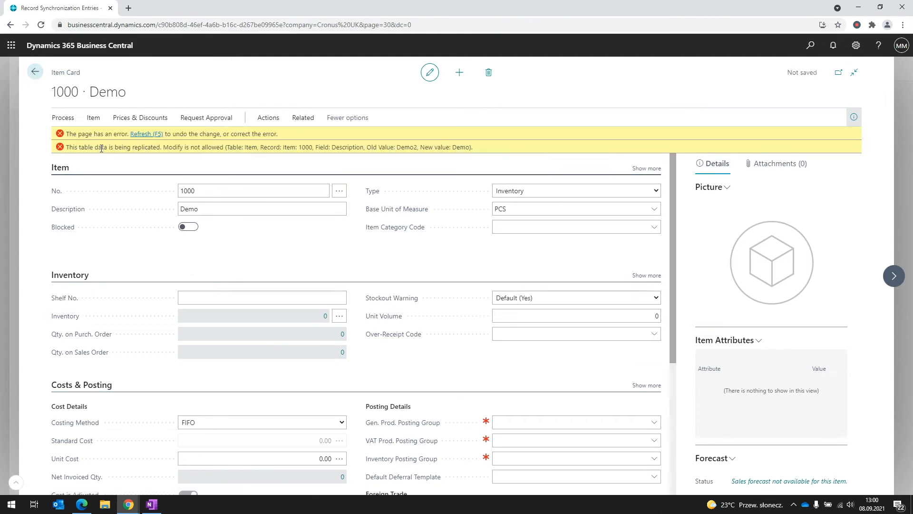
{"action": "left_click_drag", "start_coordinate": [167, 150], "coordinate": [218, 147]}
{"action": "left_click", "coordinate": [157, 135]}
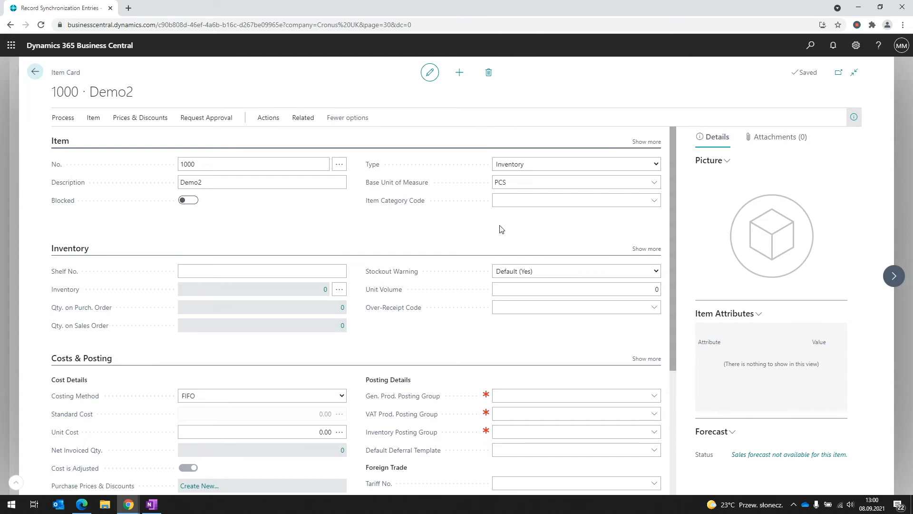
Expand the Item and Inventory fields and set Net Weight to 10
{"action": "left_click", "coordinate": [652, 248]}
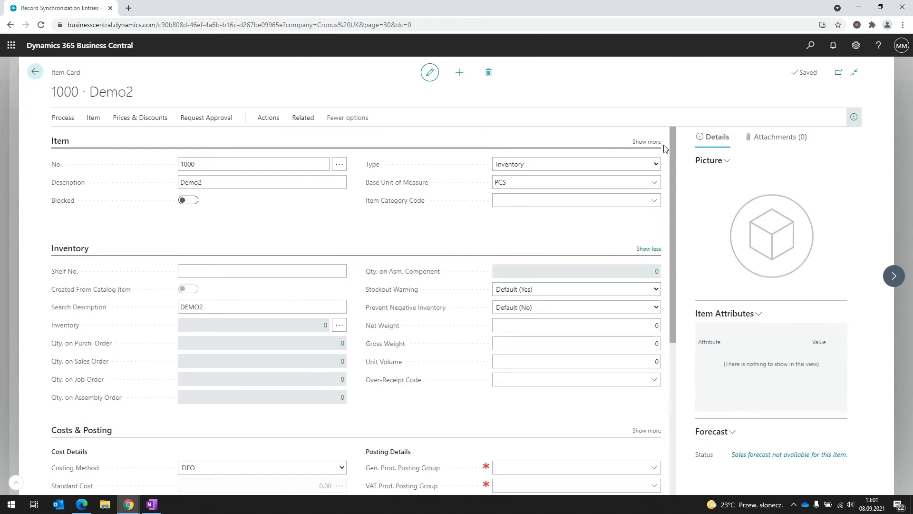
{"action": "left_click", "coordinate": [642, 143]}
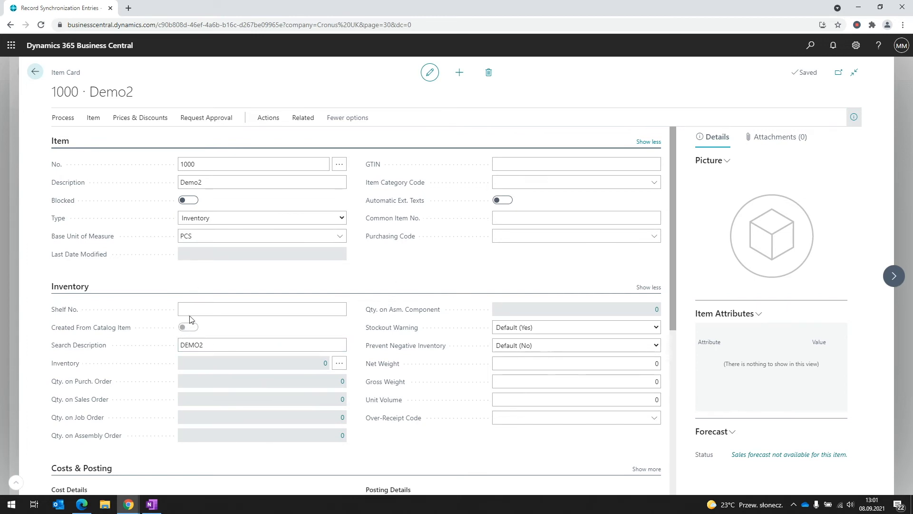
{"action": "left_click", "coordinate": [515, 367]}
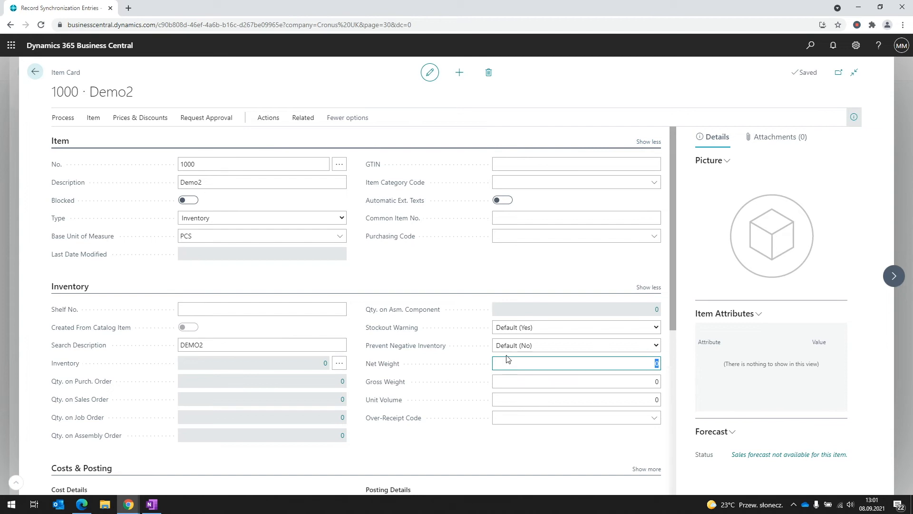
{"action": "key", "text": "Tab"}
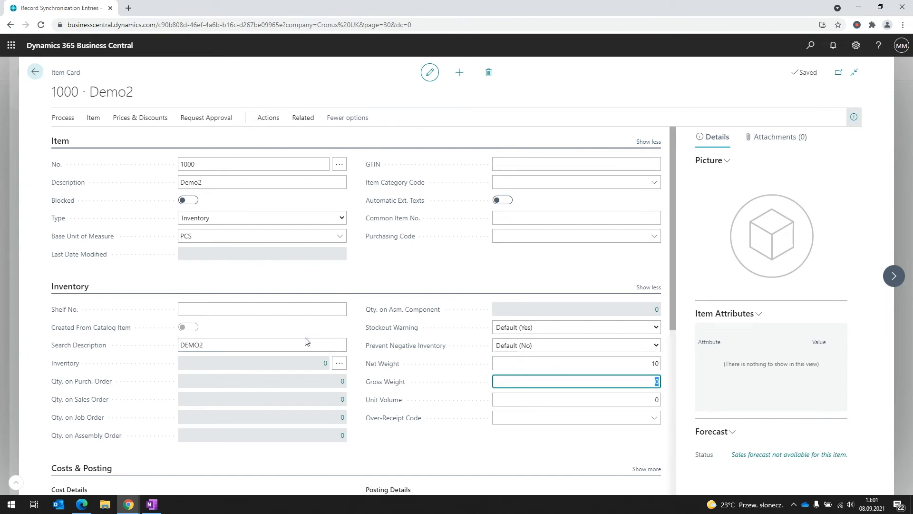
Replace the Search Description DEMO2 with LOCAL DESCRIPTION and return to Items
{"action": "left_click", "coordinate": [286, 345]}
{"action": "left_click", "coordinate": [259, 344]}
{"action": "key", "text": "BackSpace"}
{"action": "key", "text": "BackSpace"}
{"action": "key", "text": "BackSpace"}
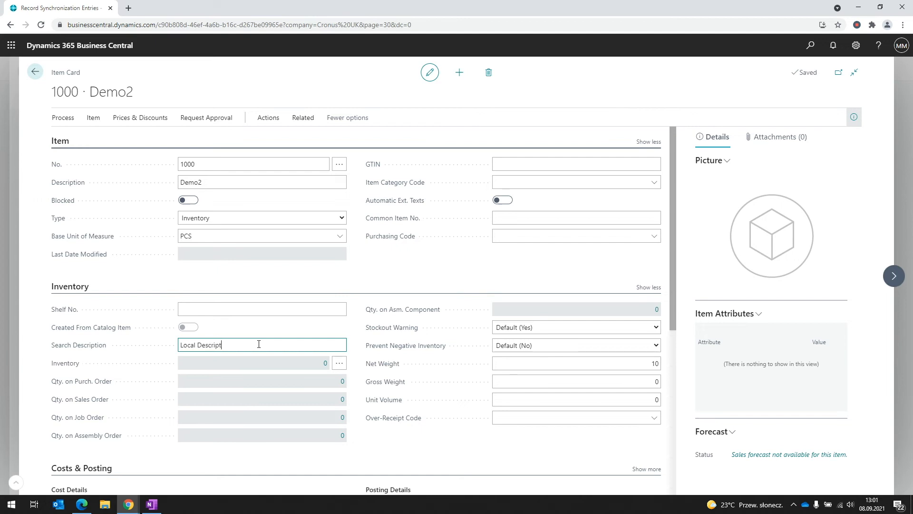
{"action": "key", "text": "Tab"}
{"action": "left_click", "coordinate": [523, 363]}
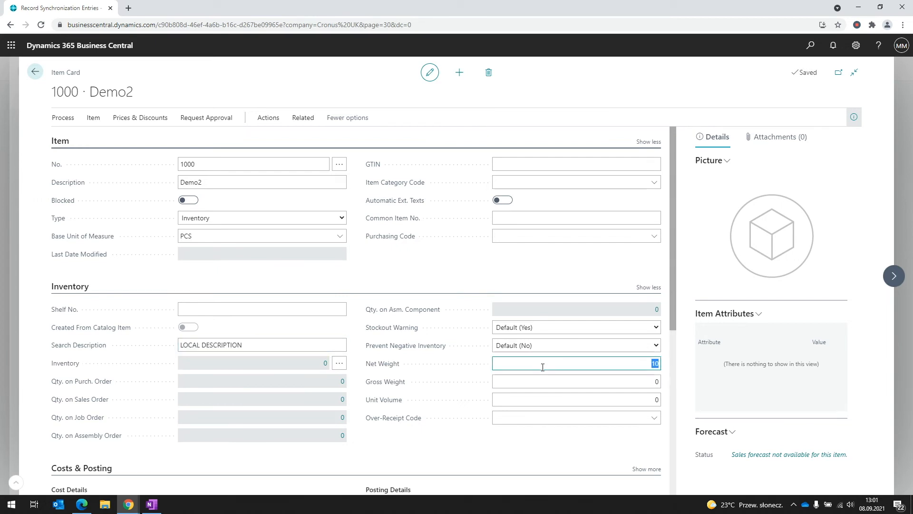
{"action": "left_click", "coordinate": [35, 73]}
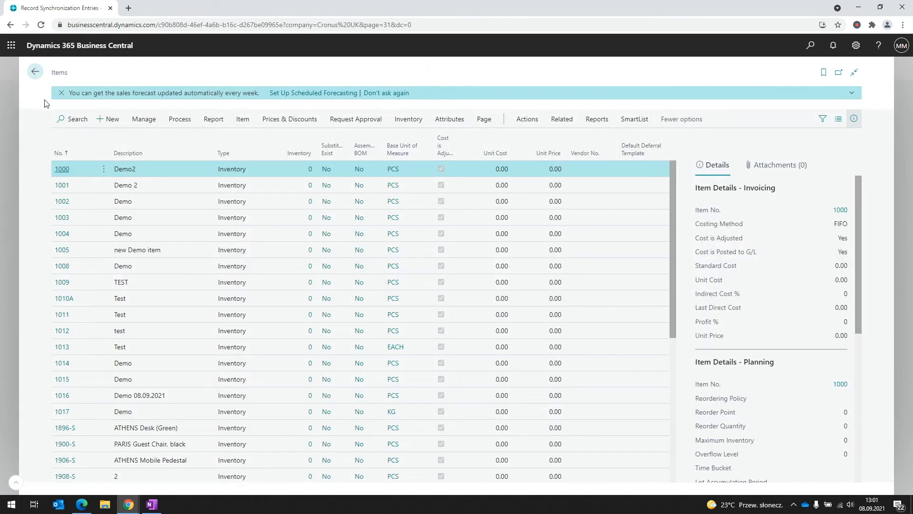
Create item 50000 with Description Demo and go back to the Items list
{"action": "left_click", "coordinate": [105, 125]}
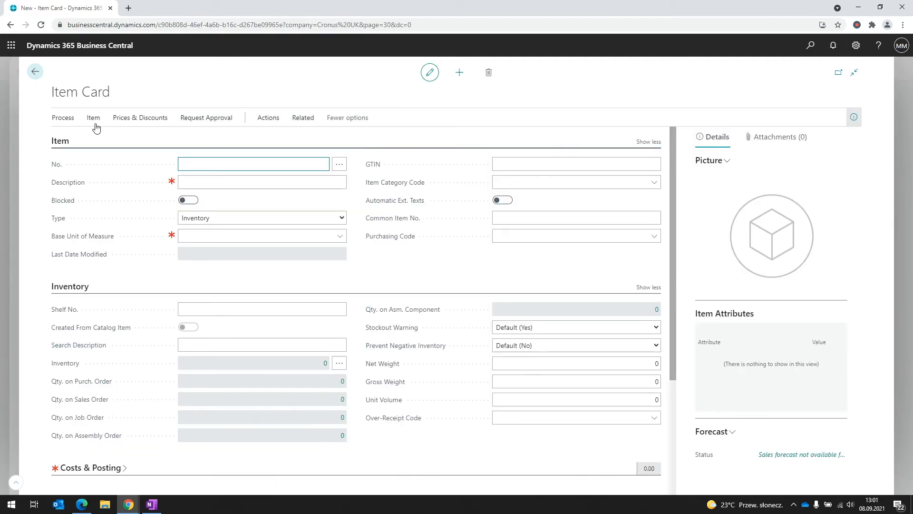
{"action": "key", "text": "Tab"}
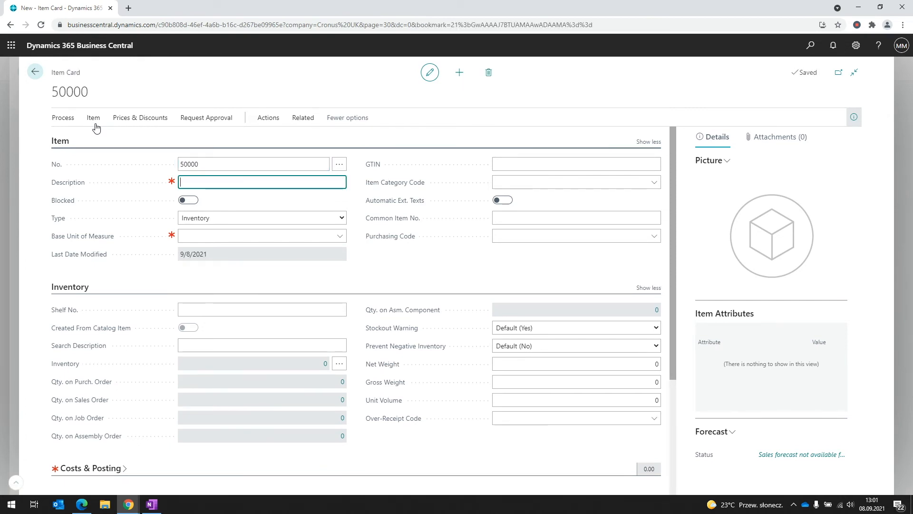
{"action": "left_click", "coordinate": [96, 127]}
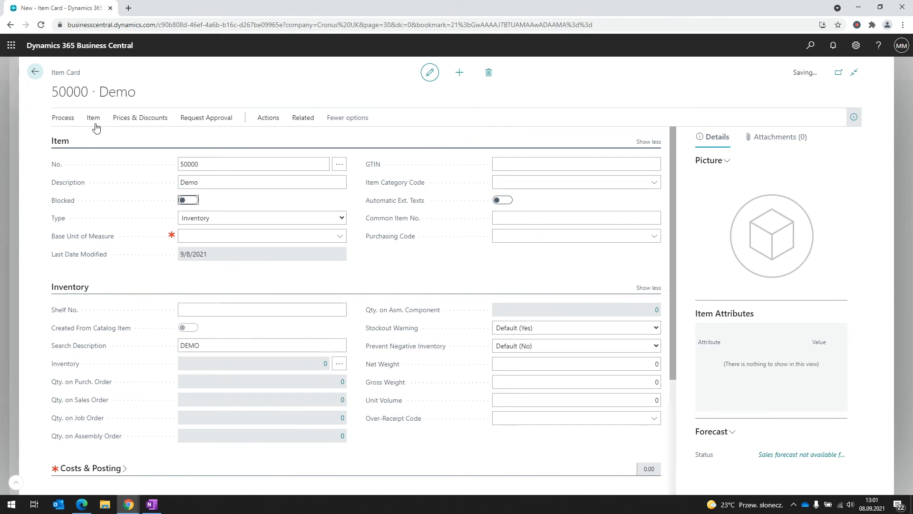
{"action": "left_click", "coordinate": [35, 76]}
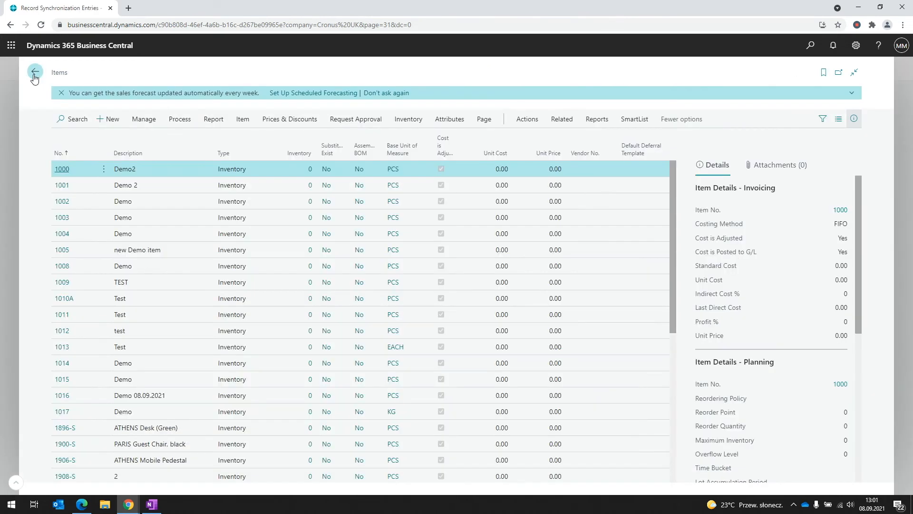
Search the Items list for 50000, close Items, and open the MDMS User Setup list
{"action": "left_click", "coordinate": [74, 119]}
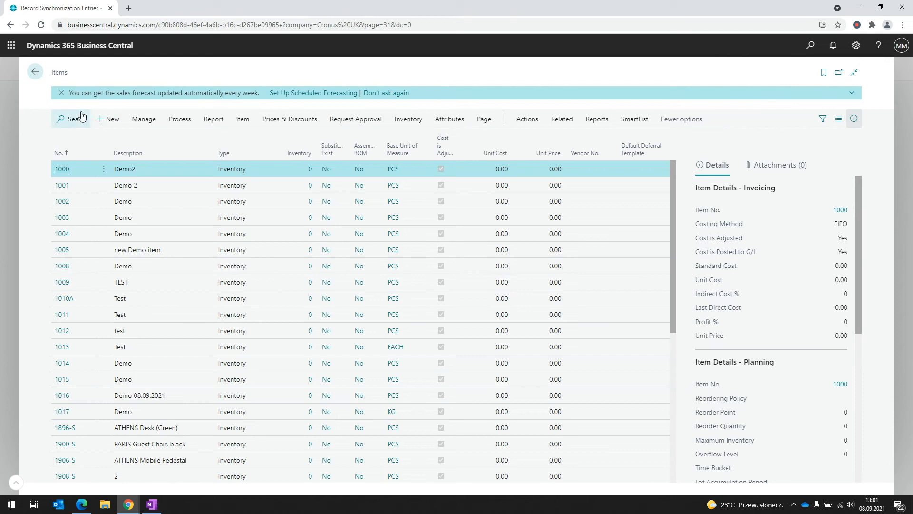
{"action": "type", "text": "S0000"}
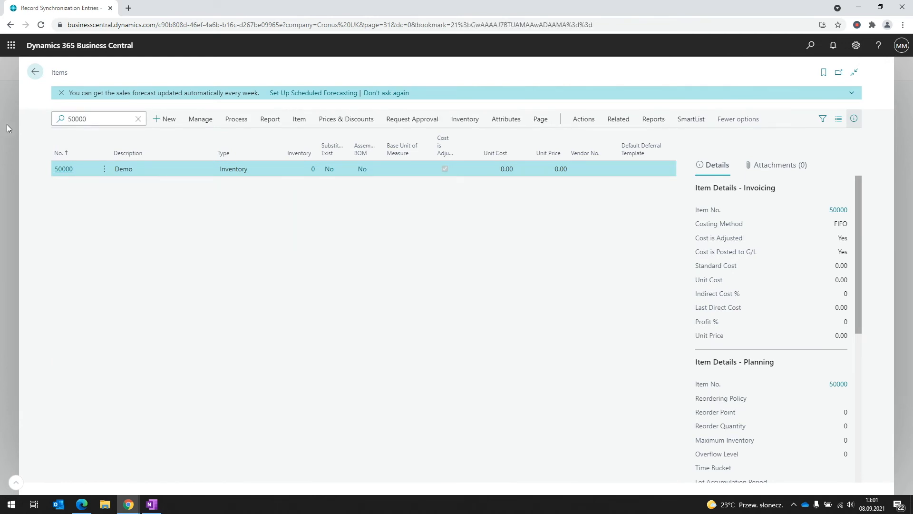
{"action": "key", "text": "Escape"}
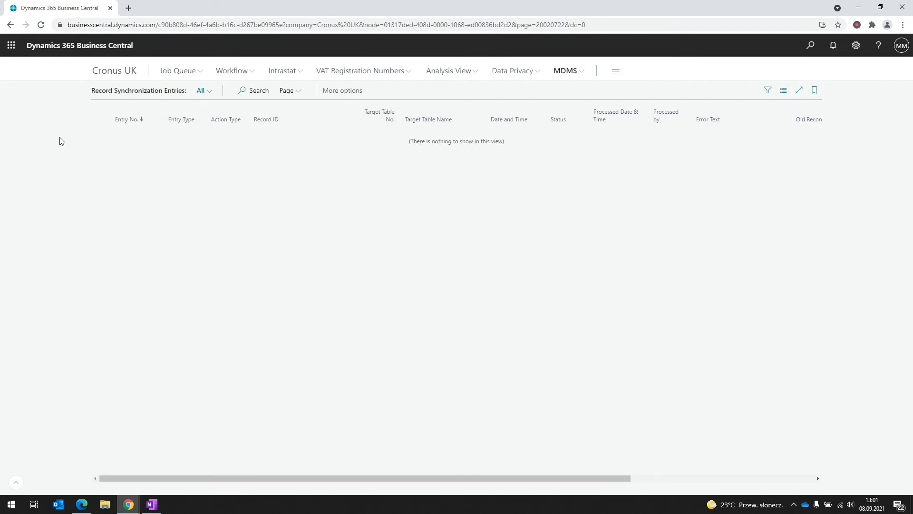
{"action": "left_click", "coordinate": [570, 72]}
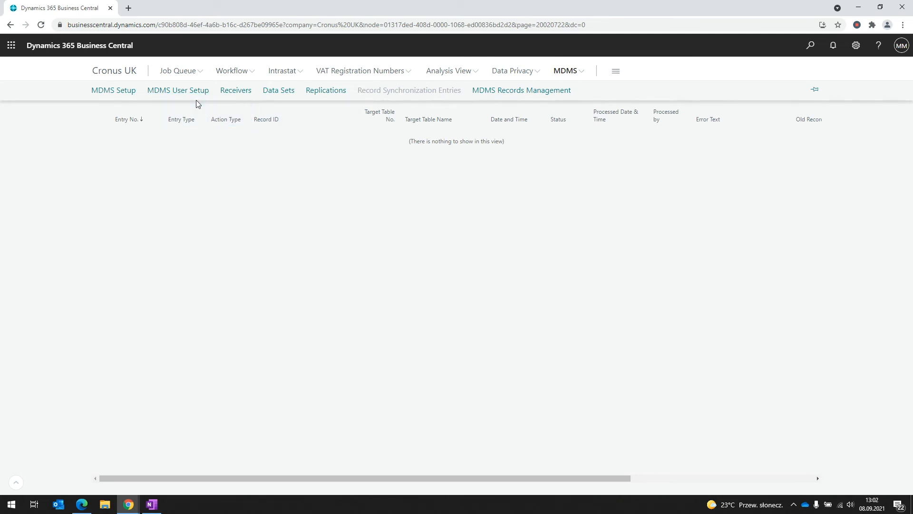
{"action": "left_click", "coordinate": [167, 96]}
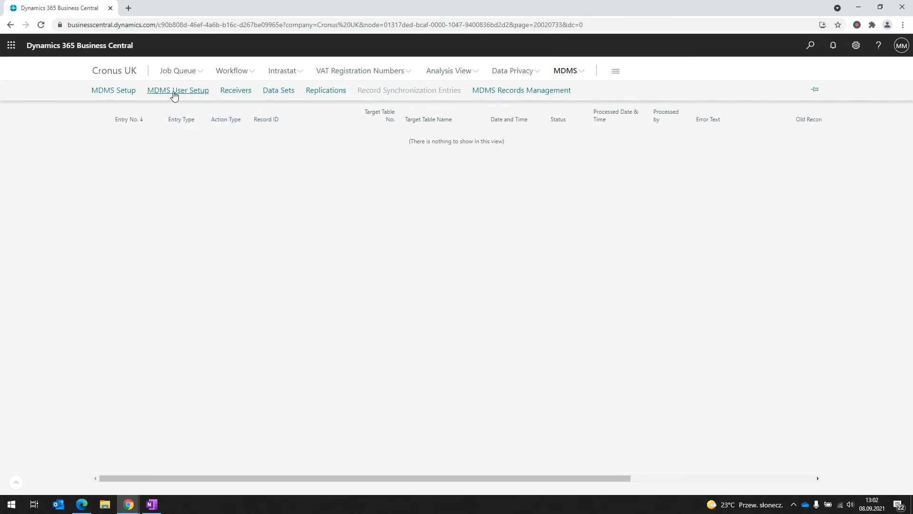
Add a new MDMS User Setup line for the demo user with MDMS Super User ticked
{"action": "left_click", "coordinate": [251, 94]}
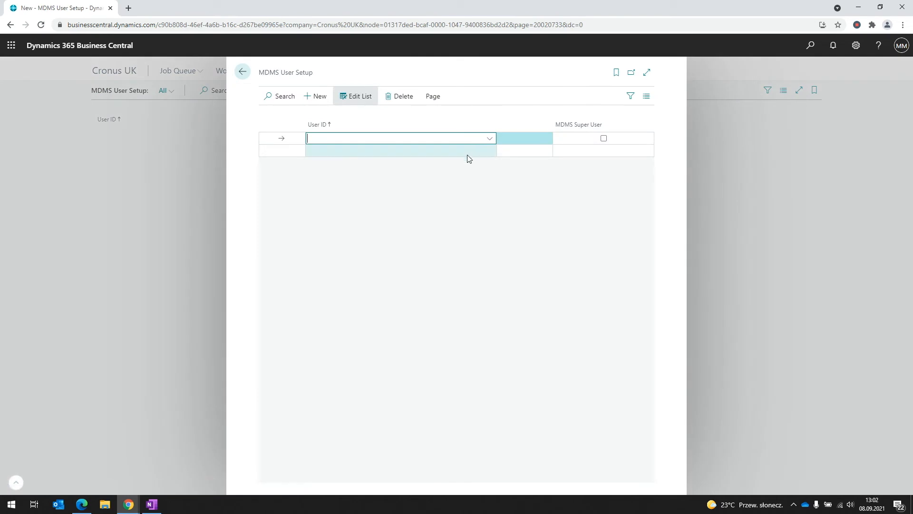
{"action": "left_click", "coordinate": [489, 140]}
{"action": "scroll", "coordinate": [434, 224], "scroll_direction": "down", "scroll_amount": 2}
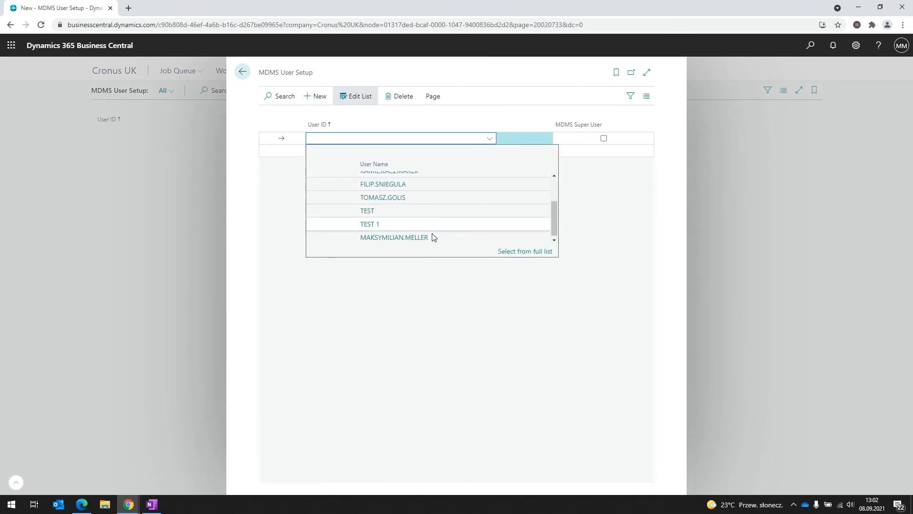
{"action": "left_click", "coordinate": [434, 239]}
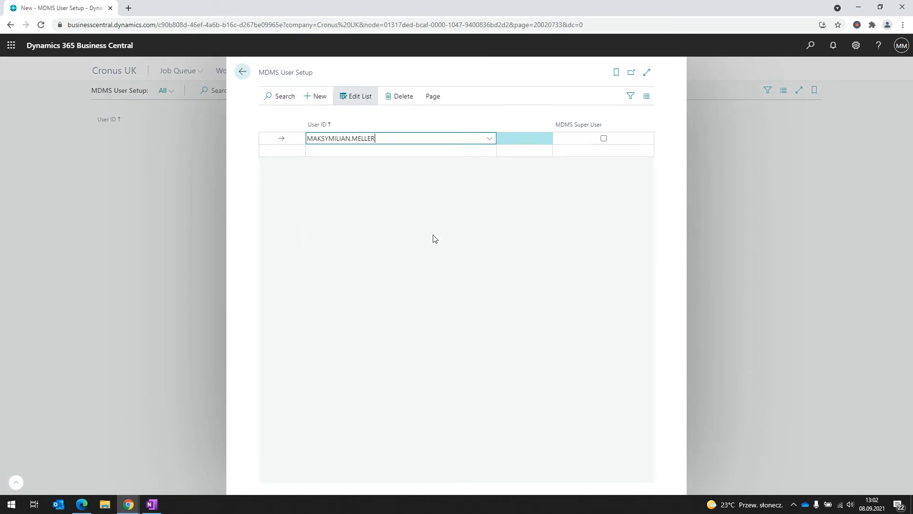
{"action": "left_click", "coordinate": [603, 138]}
{"action": "left_click", "coordinate": [750, 128]}
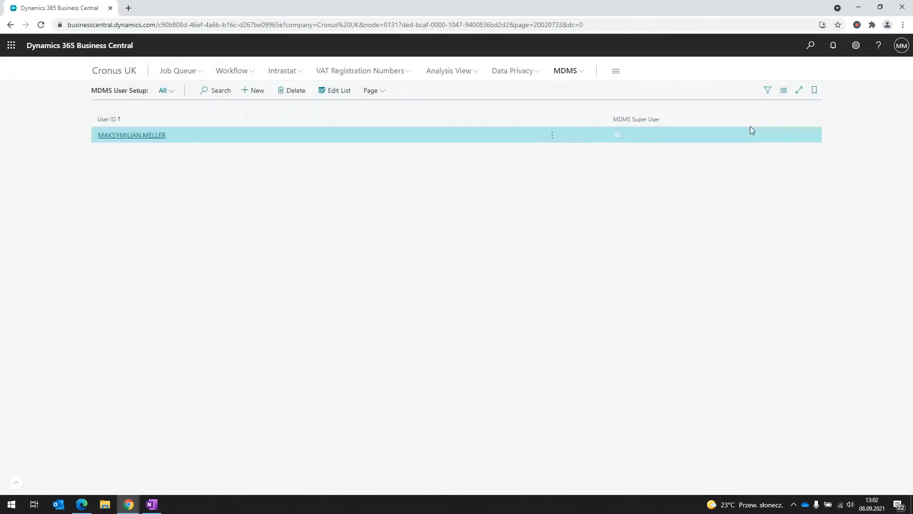
Delete item 1016 (Demo 08.09.2021) from the Items list and return to the Cronus UK role centre
{"action": "left_click", "coordinate": [810, 47]}
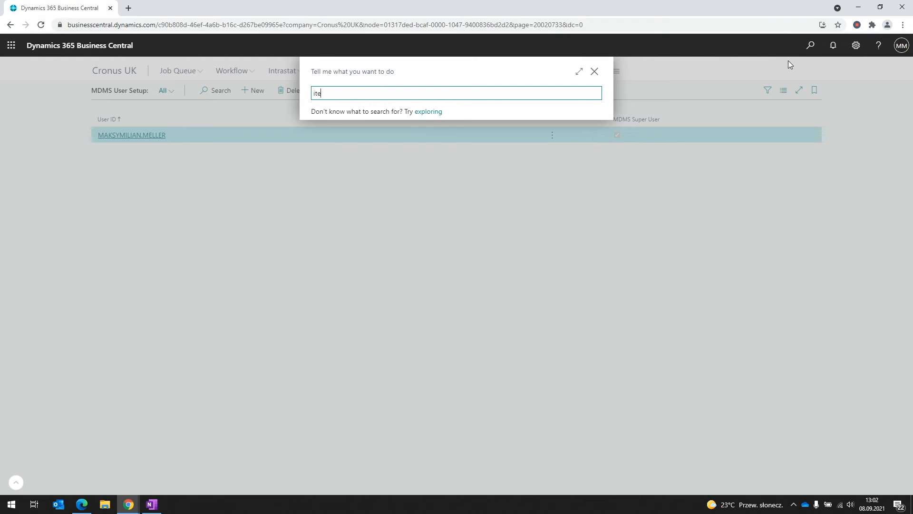
{"action": "left_click", "coordinate": [419, 135]}
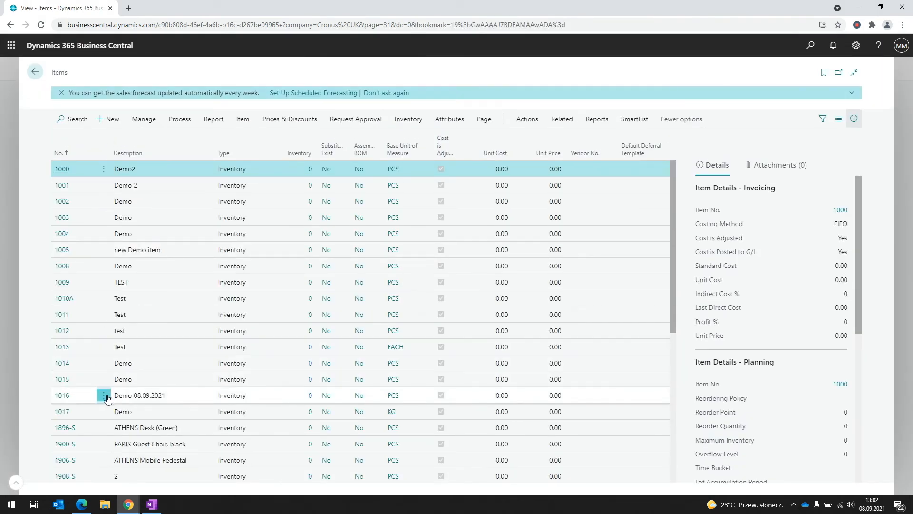
{"action": "left_click", "coordinate": [104, 395]}
{"action": "left_click", "coordinate": [93, 360]}
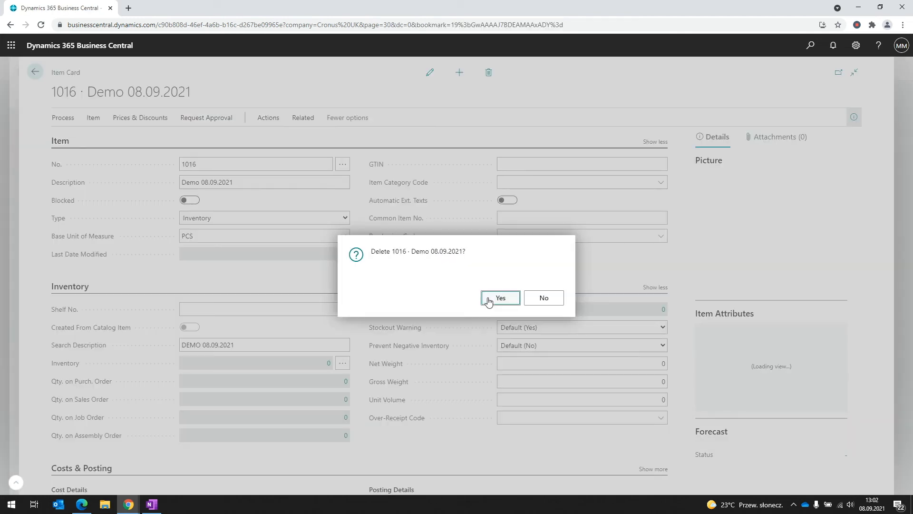
{"action": "left_click", "coordinate": [499, 298]}
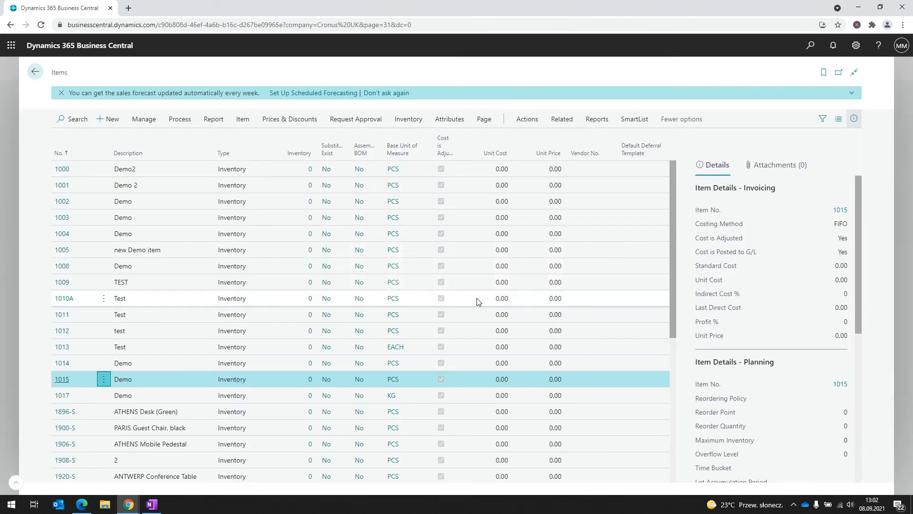
{"action": "left_click", "coordinate": [6, 329]}
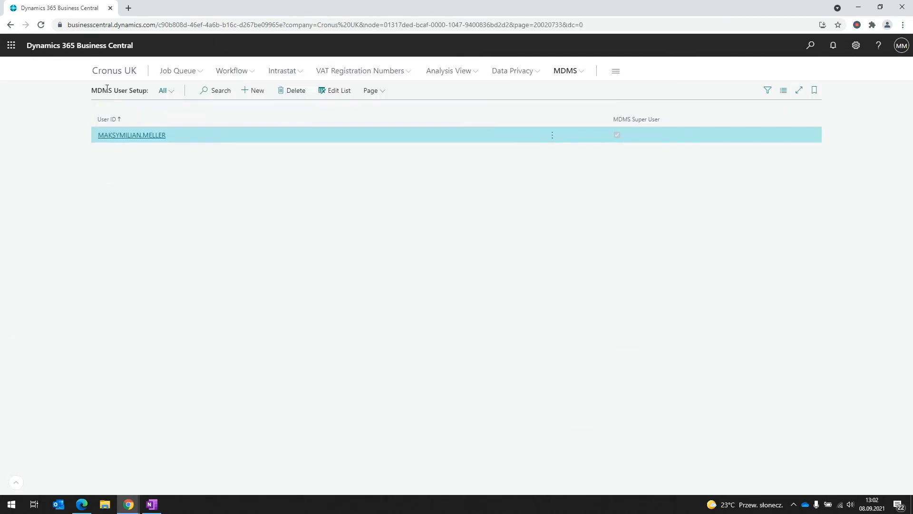
{"action": "left_click", "coordinate": [108, 74]}
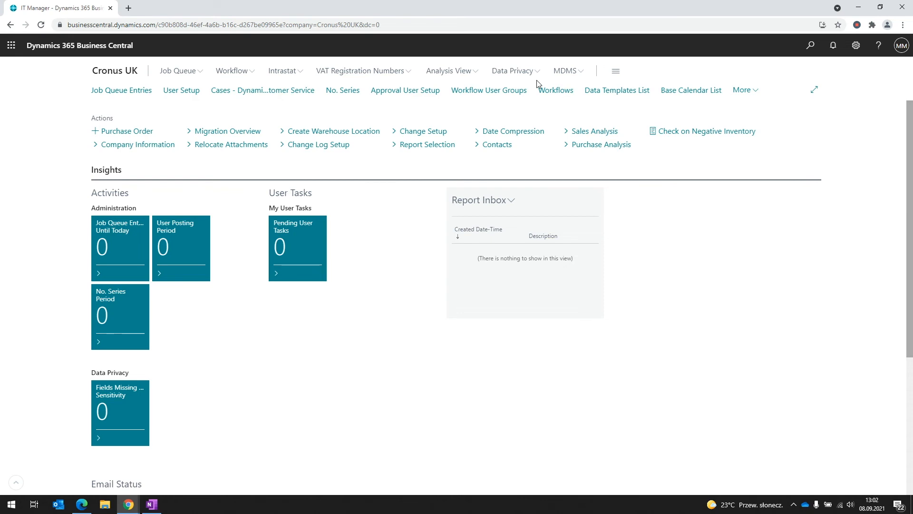
Remove the super user line from the MDMS User Setup list
{"action": "left_click", "coordinate": [575, 72]}
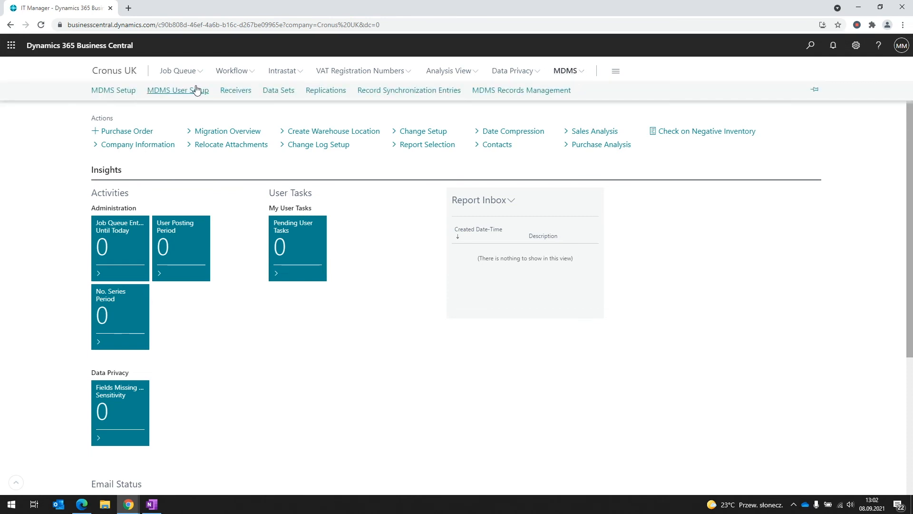
{"action": "left_click", "coordinate": [196, 91]}
{"action": "left_click", "coordinate": [294, 91]}
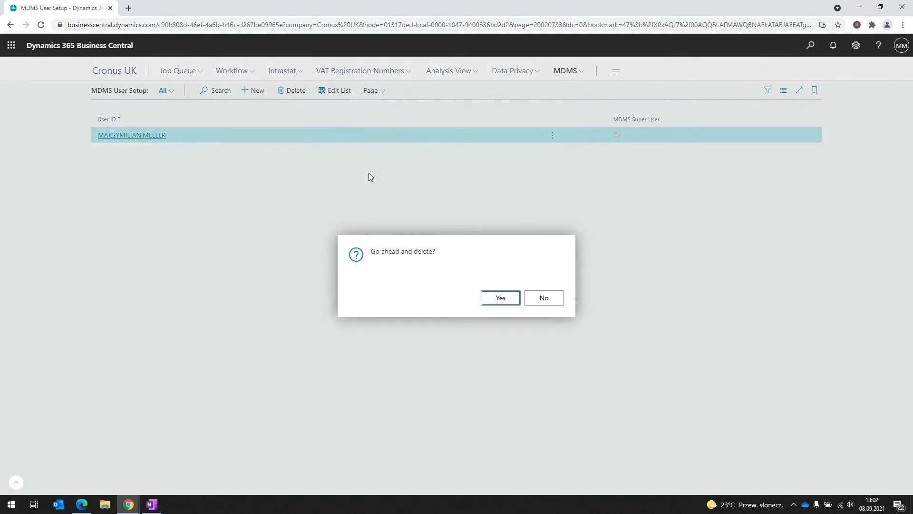
{"action": "left_click", "coordinate": [490, 299]}
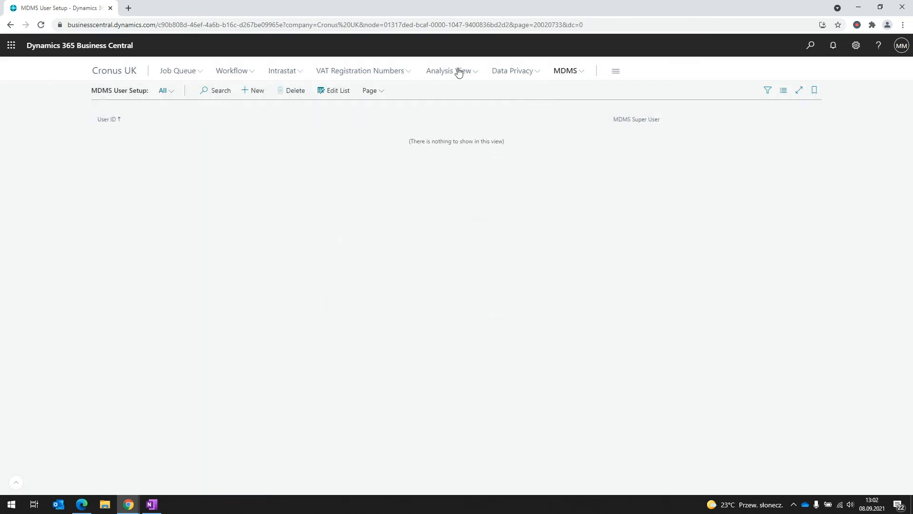
Attempt Clear Metadata in MDMS Setup, which is refused for non-super users, then start a new user setup entry
{"action": "left_click", "coordinate": [565, 71]}
{"action": "left_click", "coordinate": [108, 94]}
{"action": "left_click", "coordinate": [269, 125]}
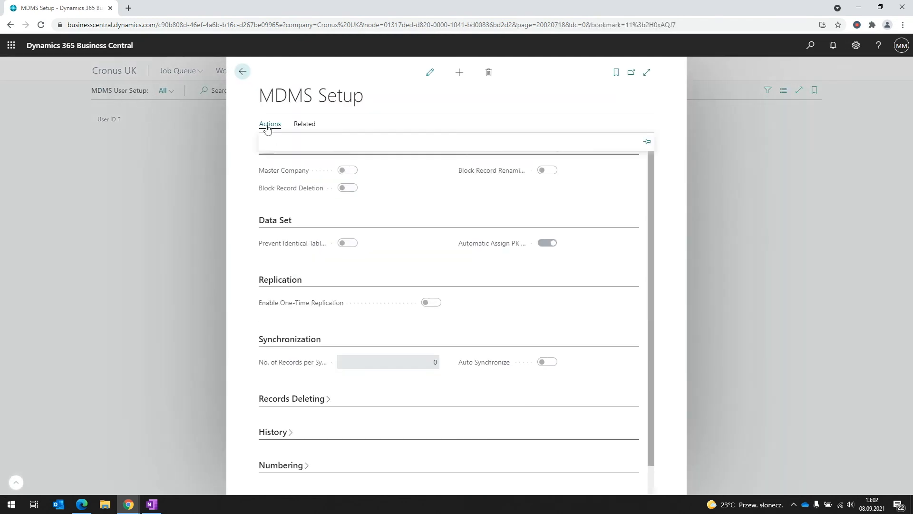
{"action": "left_click", "coordinate": [276, 145]}
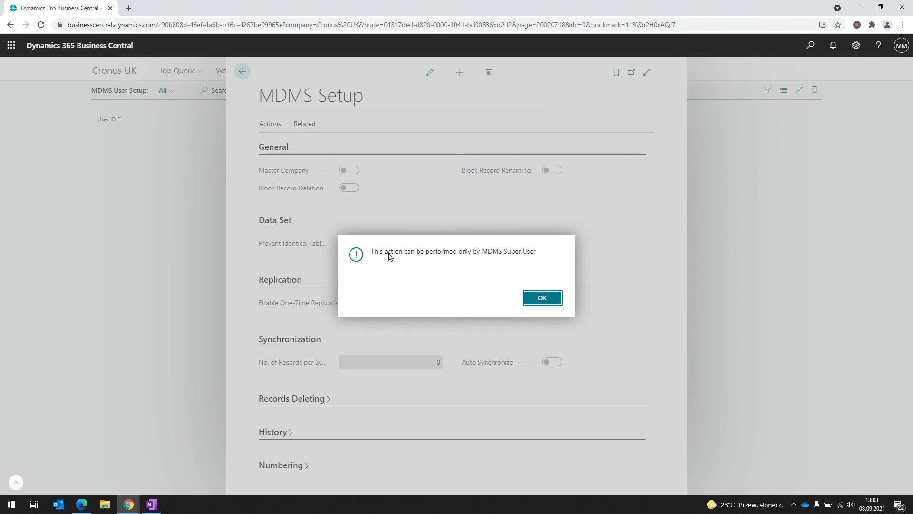
{"action": "left_click", "coordinate": [543, 298]}
{"action": "left_click", "coordinate": [129, 227]}
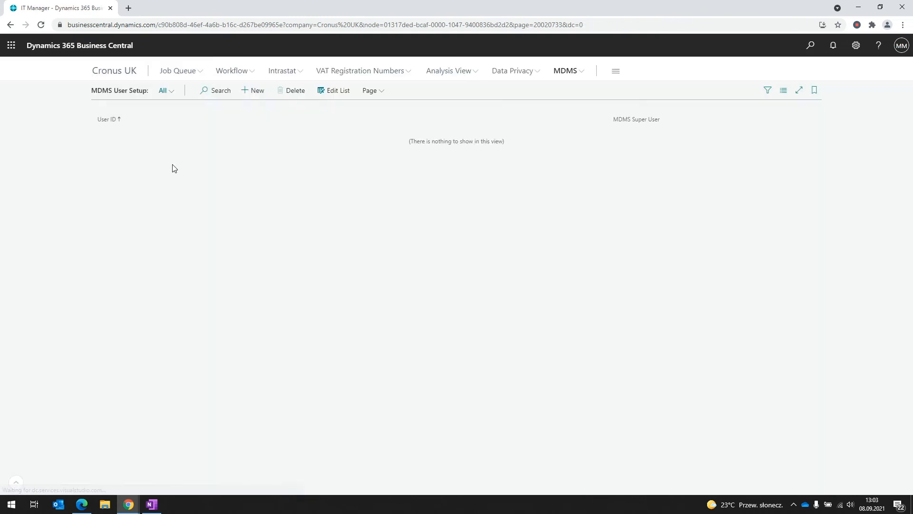
{"action": "left_click", "coordinate": [255, 91]}
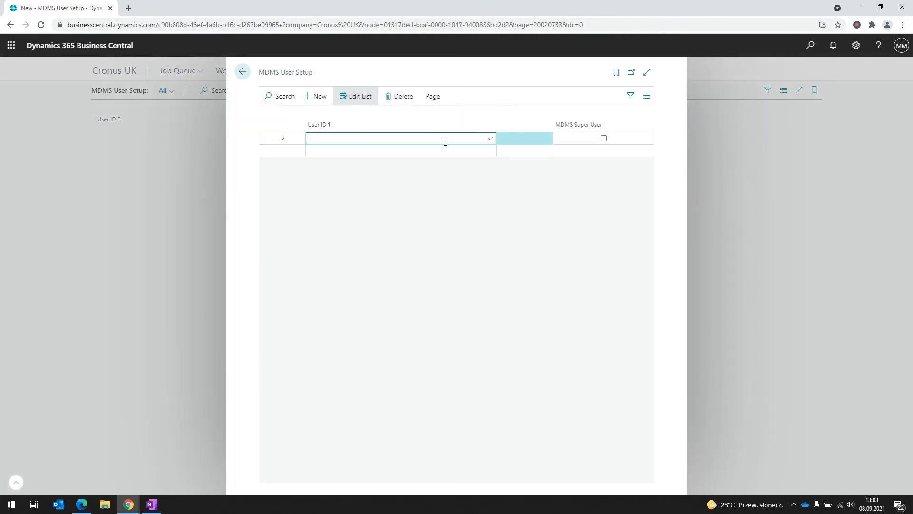
Set the user in the new entry as MDMS Super User again
{"action": "left_click", "coordinate": [486, 140]}
{"action": "scroll", "coordinate": [447, 218], "scroll_direction": "down", "scroll_amount": 2}
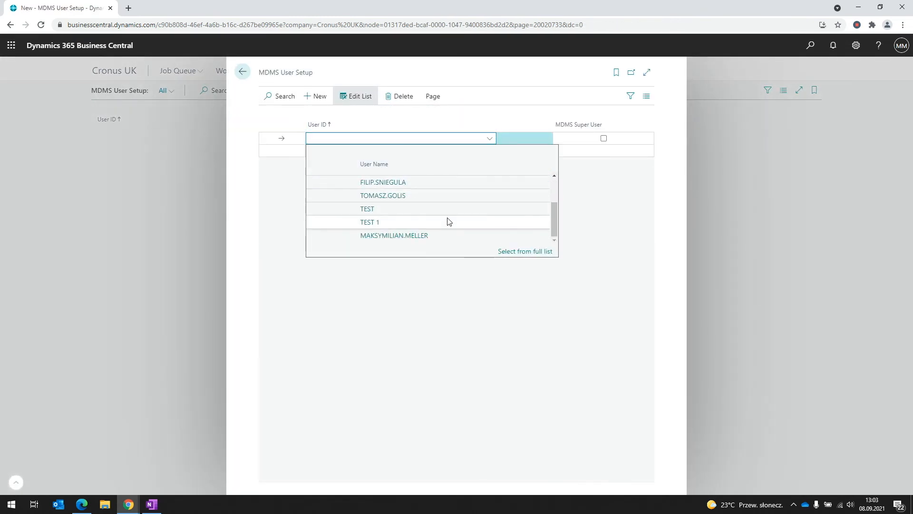
{"action": "left_click", "coordinate": [452, 236]}
{"action": "left_click", "coordinate": [603, 138]}
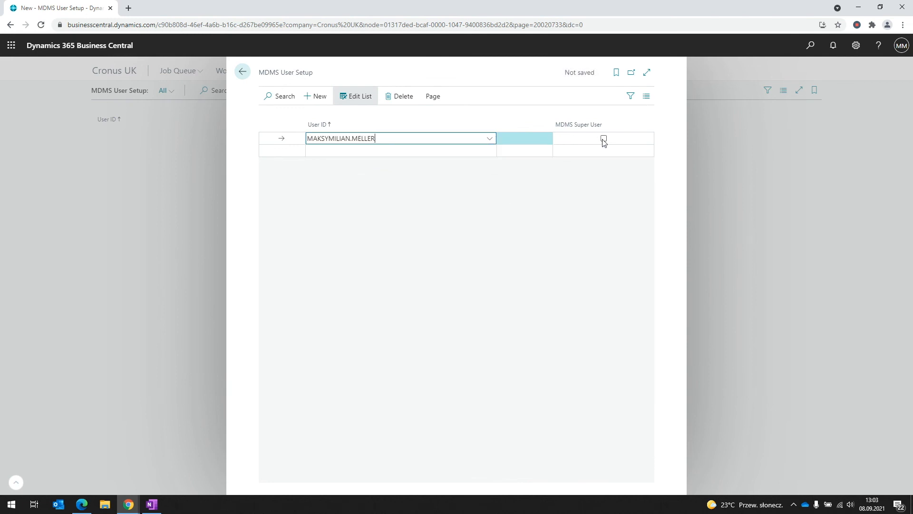
{"action": "left_click", "coordinate": [215, 243]}
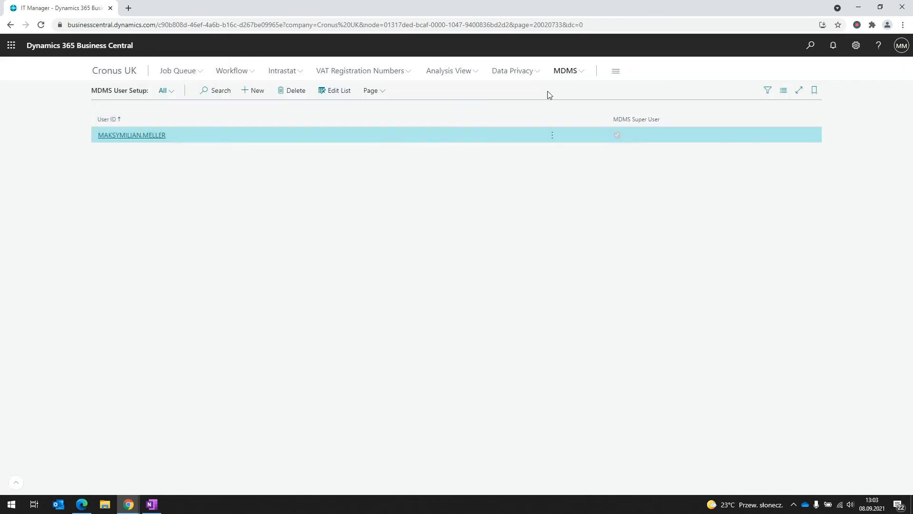
Clear all local MDMS metadata from the MDMS Setup page, confirming the deletion
{"action": "left_click", "coordinate": [574, 71]}
{"action": "left_click", "coordinate": [126, 90]}
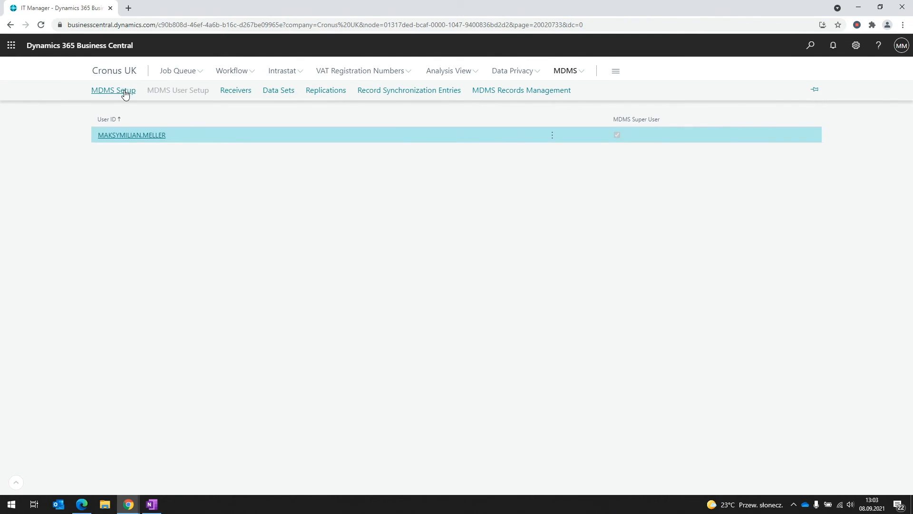
{"action": "left_click", "coordinate": [267, 124]}
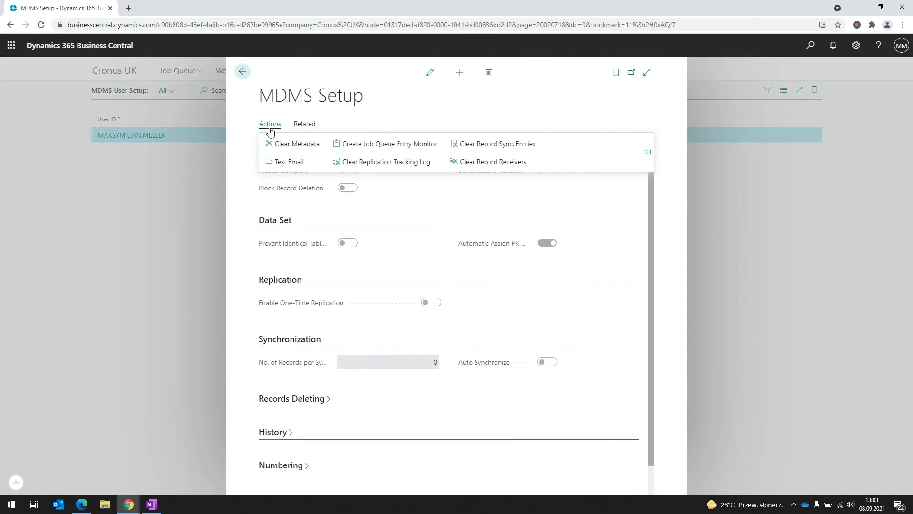
{"action": "left_click", "coordinate": [287, 144]}
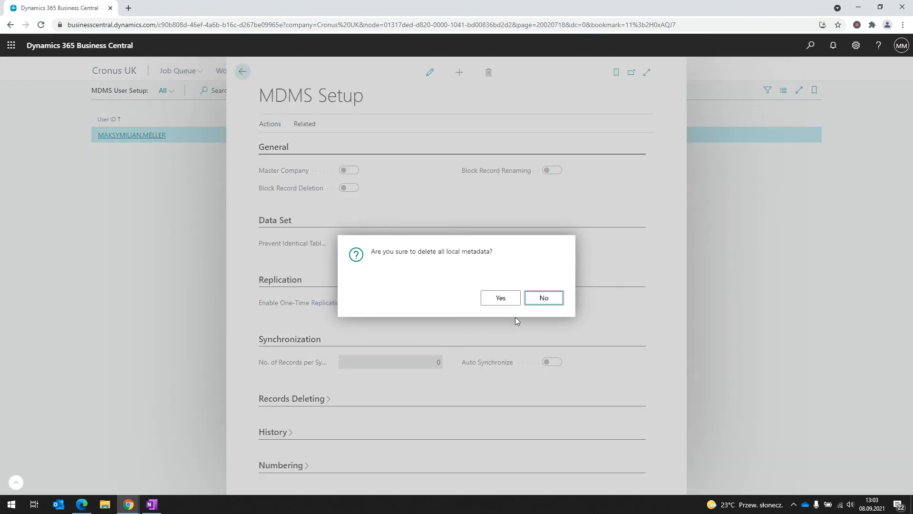
{"action": "left_click", "coordinate": [501, 298]}
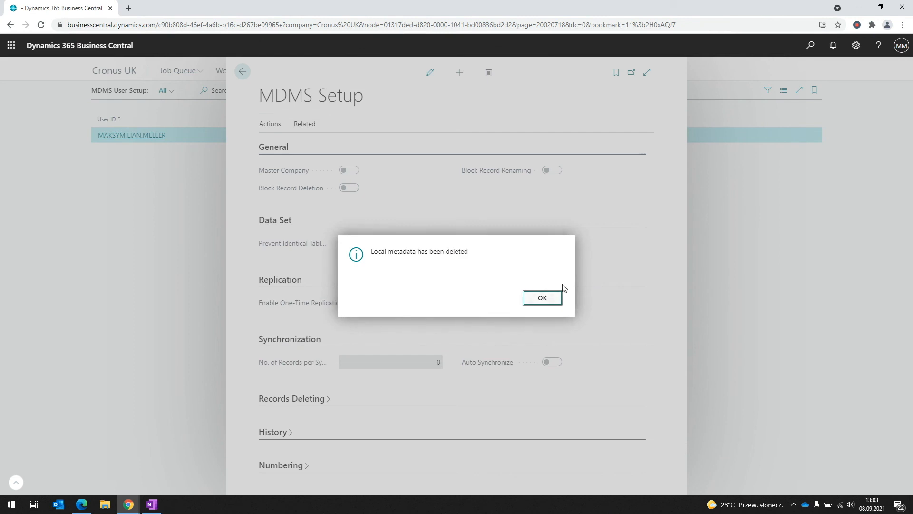
{"action": "left_click", "coordinate": [532, 299]}
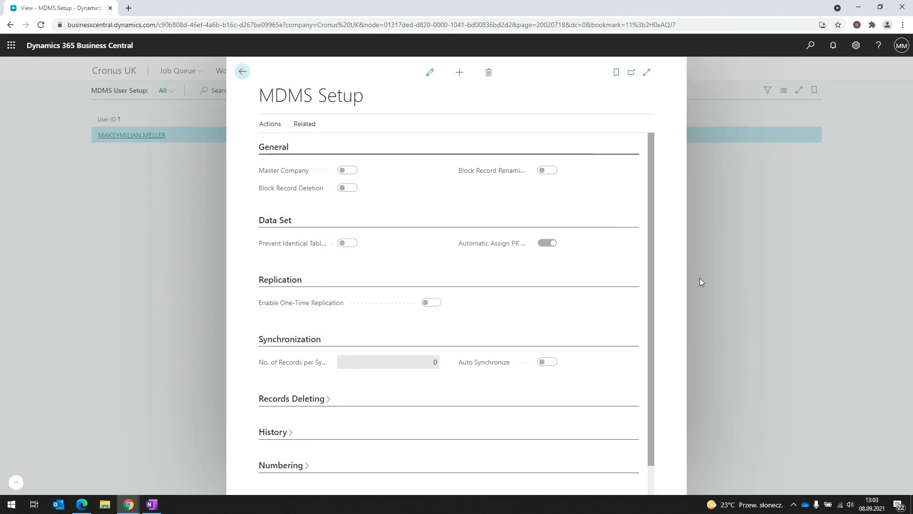
{"action": "left_click", "coordinate": [700, 277]}
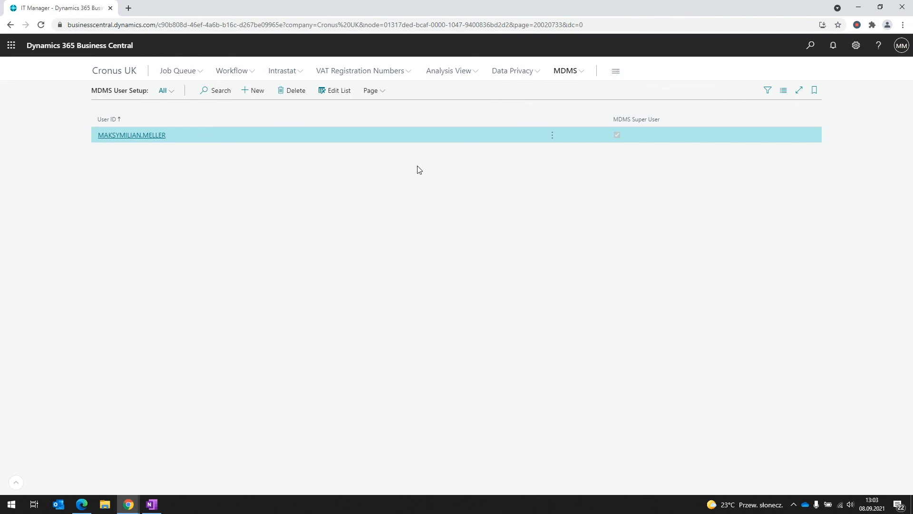
Untick MDMS Super User for the user in the MDMS User Setup list
{"action": "left_click", "coordinate": [336, 95]}
{"action": "left_click", "coordinate": [604, 138]}
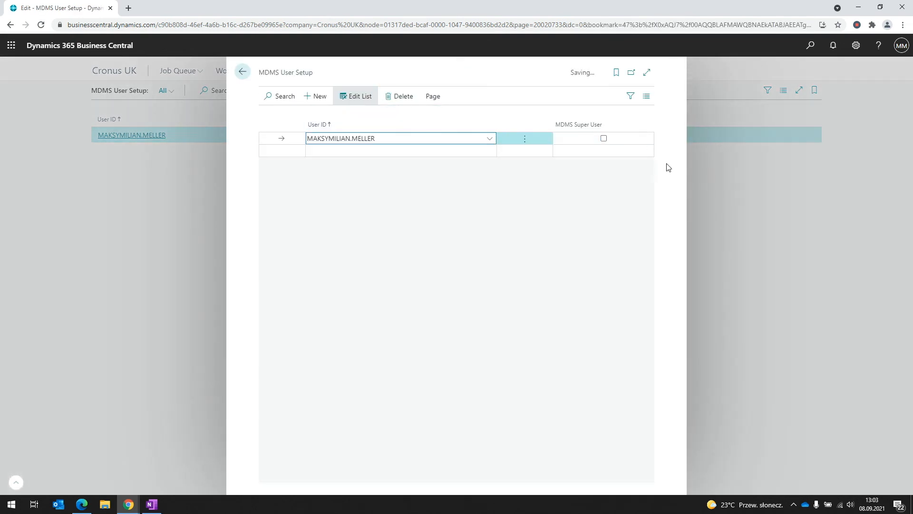
{"action": "left_click", "coordinate": [697, 173]}
Delete item 1017 Demo from Cronus UK's Items list
{"action": "left_click", "coordinate": [810, 45]}
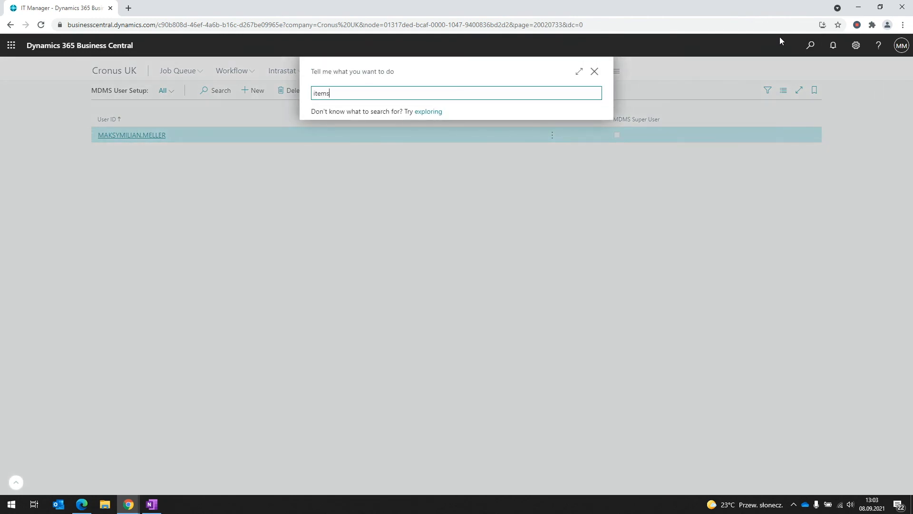
{"action": "left_click", "coordinate": [333, 136]}
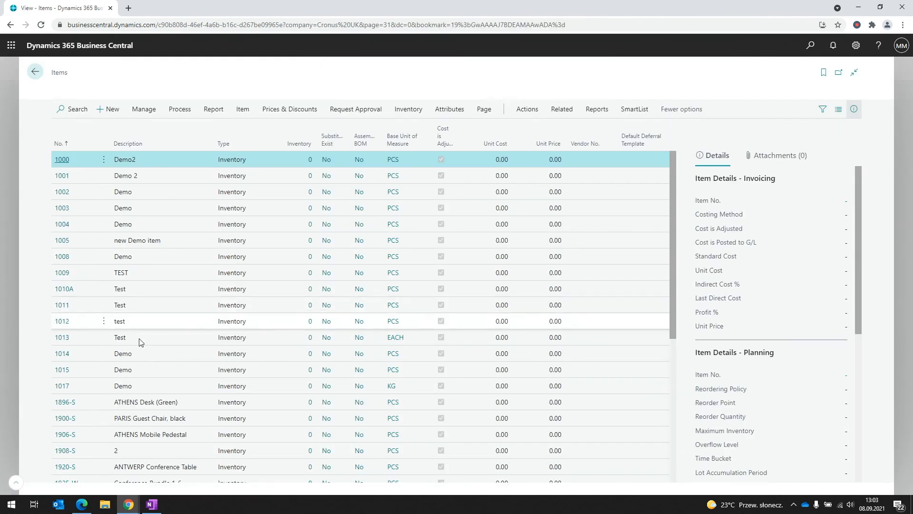
{"action": "left_click", "coordinate": [103, 396]}
{"action": "left_click", "coordinate": [89, 366]}
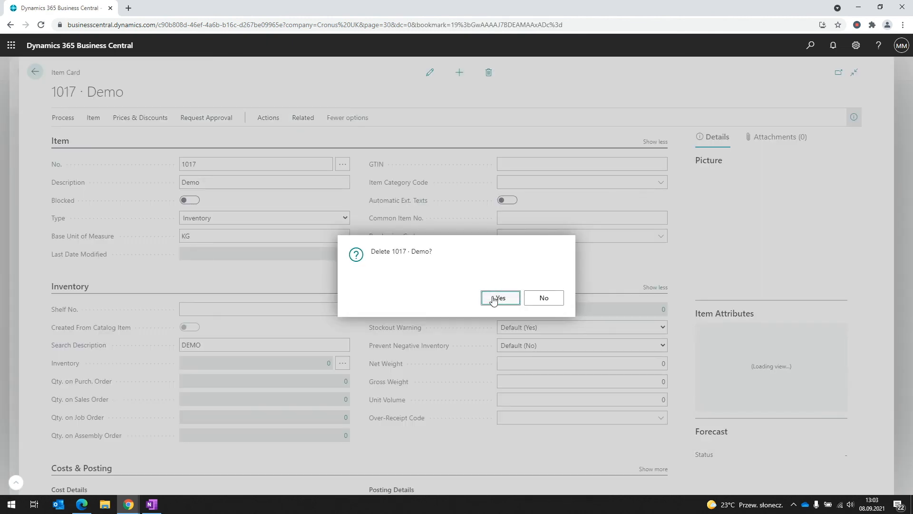
{"action": "left_click", "coordinate": [495, 299]}
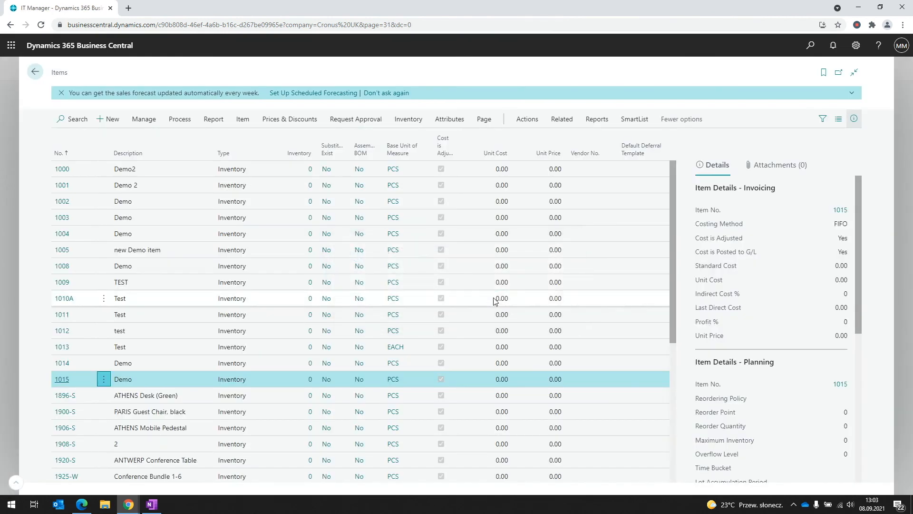
{"action": "left_click", "coordinate": [2, 352]}
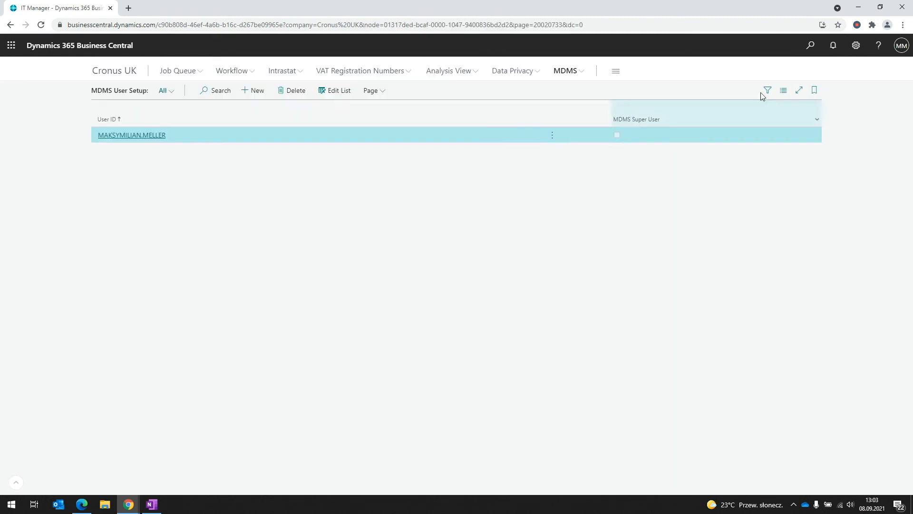
Switch the company to Cronus Master in My Settings and set the work date to today
{"action": "left_click", "coordinate": [856, 48]}
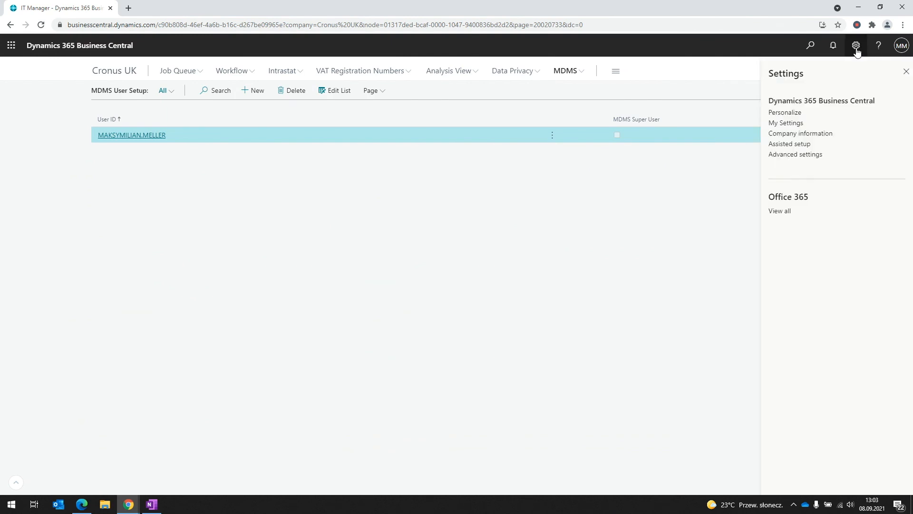
{"action": "left_click", "coordinate": [800, 125]}
{"action": "left_click", "coordinate": [580, 209]}
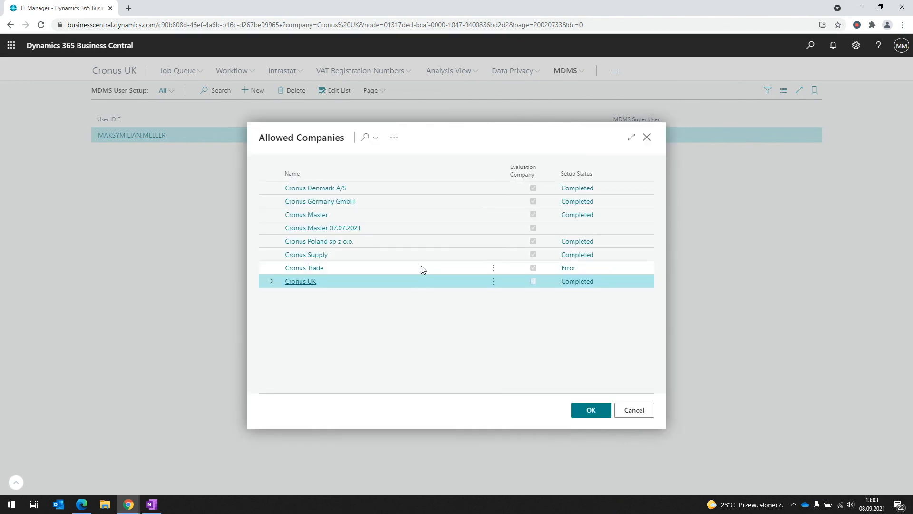
{"action": "left_click", "coordinate": [407, 215]}
{"action": "left_click", "coordinate": [591, 410]}
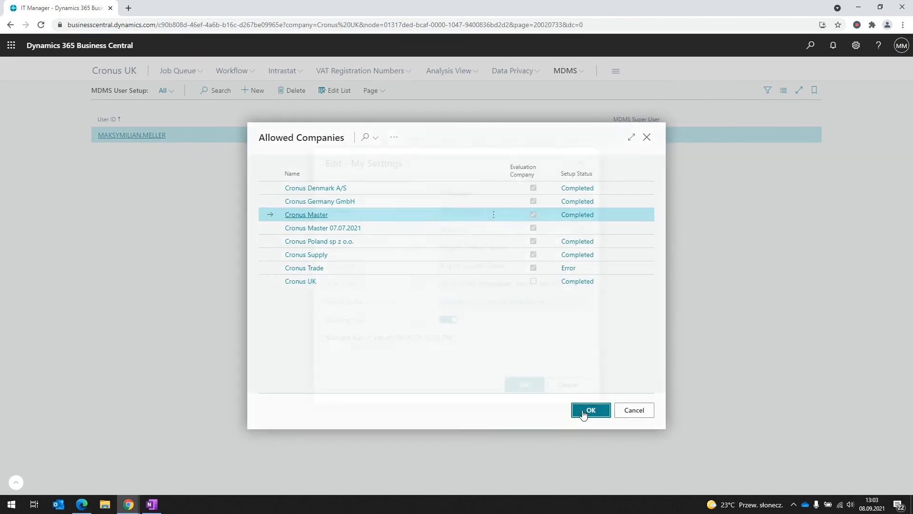
{"action": "left_click", "coordinate": [520, 385]}
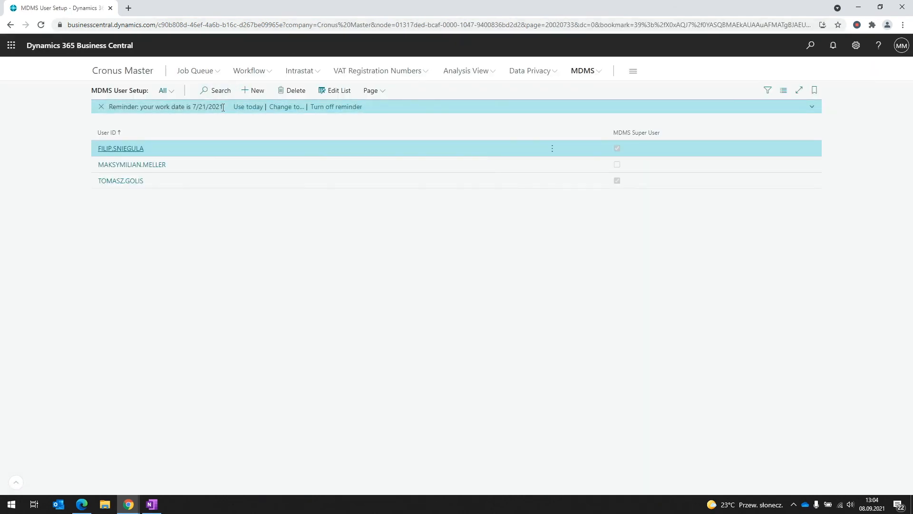
{"action": "left_click", "coordinate": [248, 107]}
In Cronus Master's Replications list, send the replication metadata, then delete it via Functions
{"action": "left_click", "coordinate": [582, 71]}
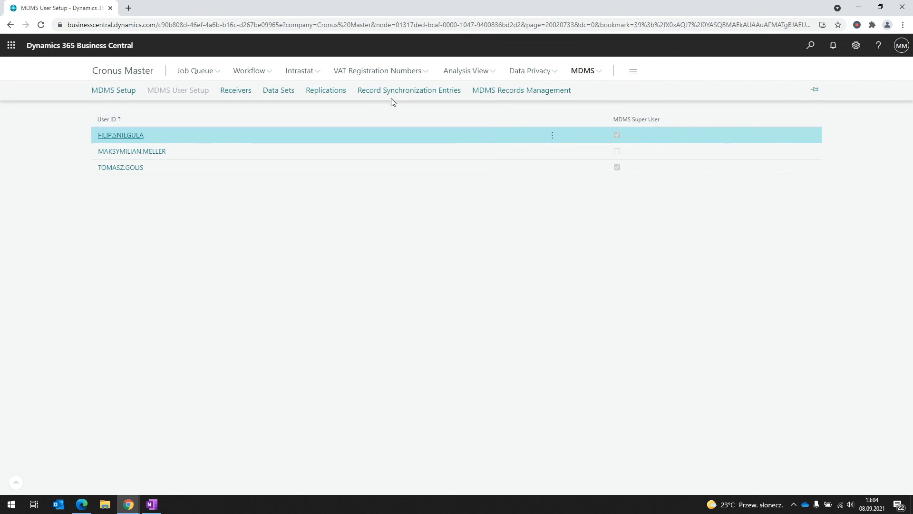
{"action": "left_click", "coordinate": [336, 91]}
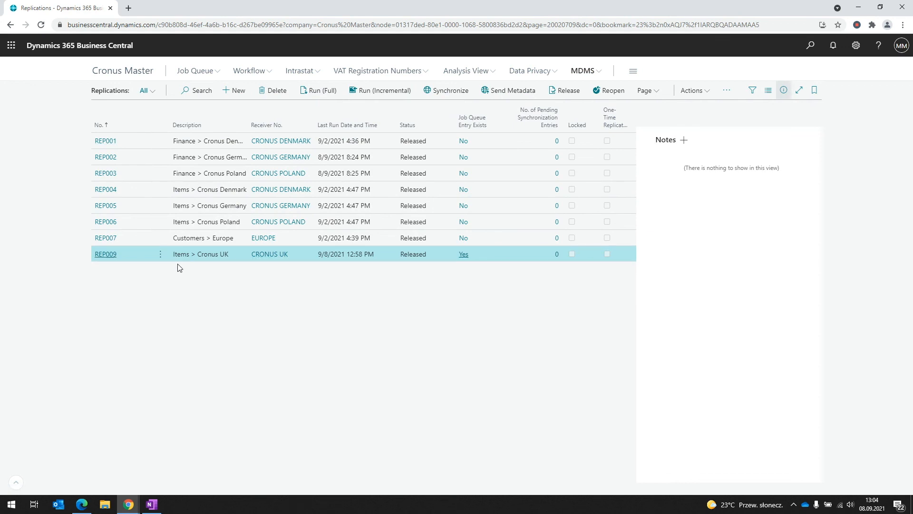
{"action": "left_click", "coordinate": [507, 91]}
{"action": "left_click", "coordinate": [543, 298]}
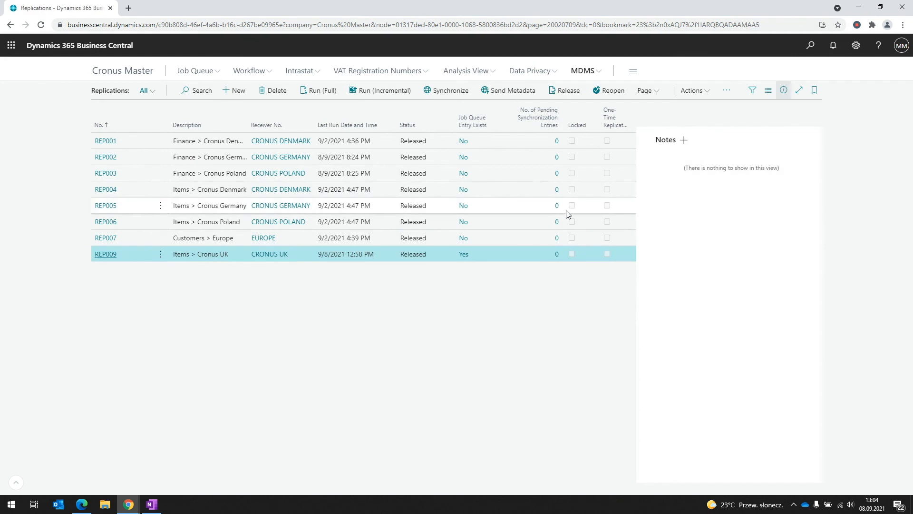
{"action": "left_click", "coordinate": [702, 95]}
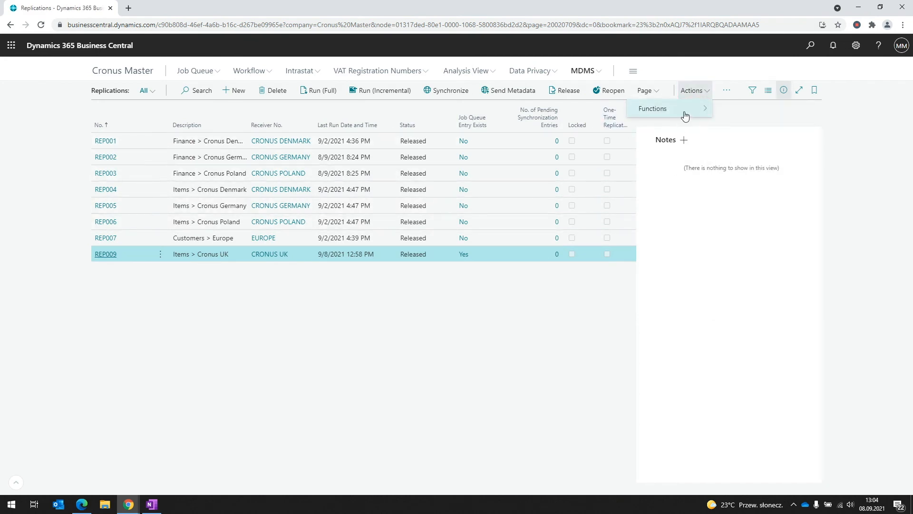
{"action": "left_click", "coordinate": [683, 111]}
{"action": "left_click", "coordinate": [741, 254]}
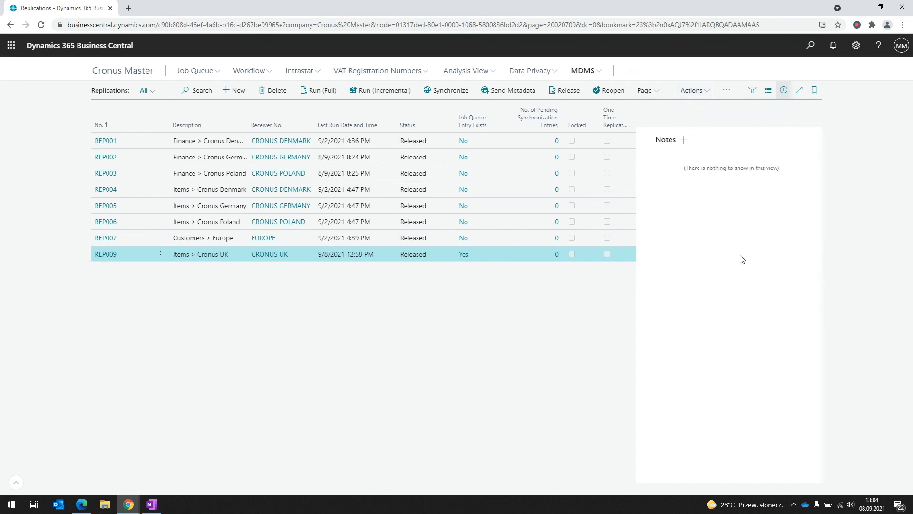